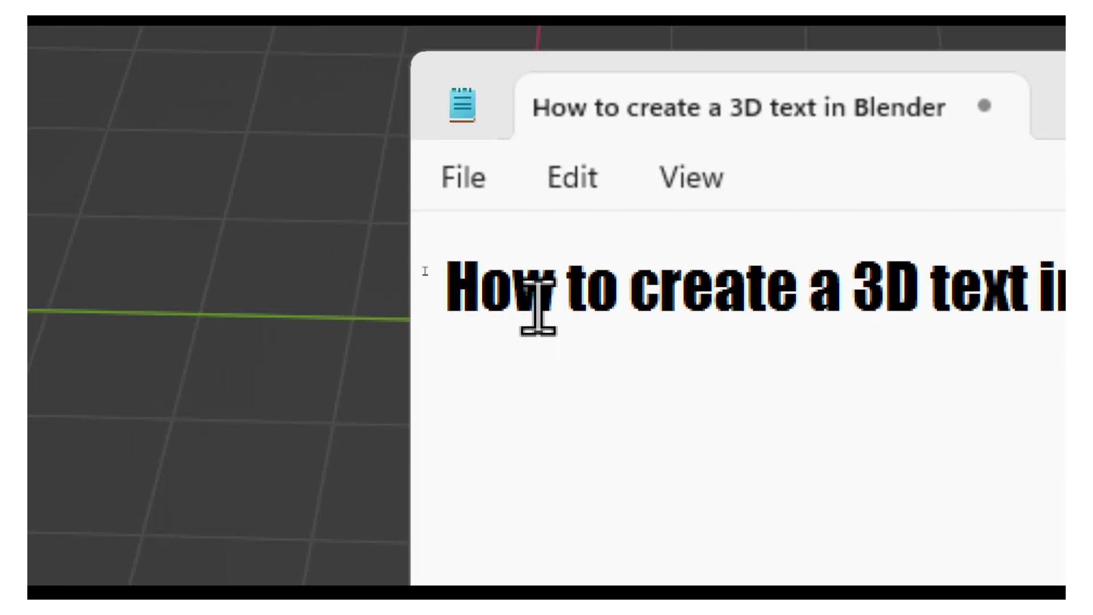
Step: Review the 'How to create a 3D text in Blender 3.5' note, then minimize Notepad
drag(446, 286, 563, 299)
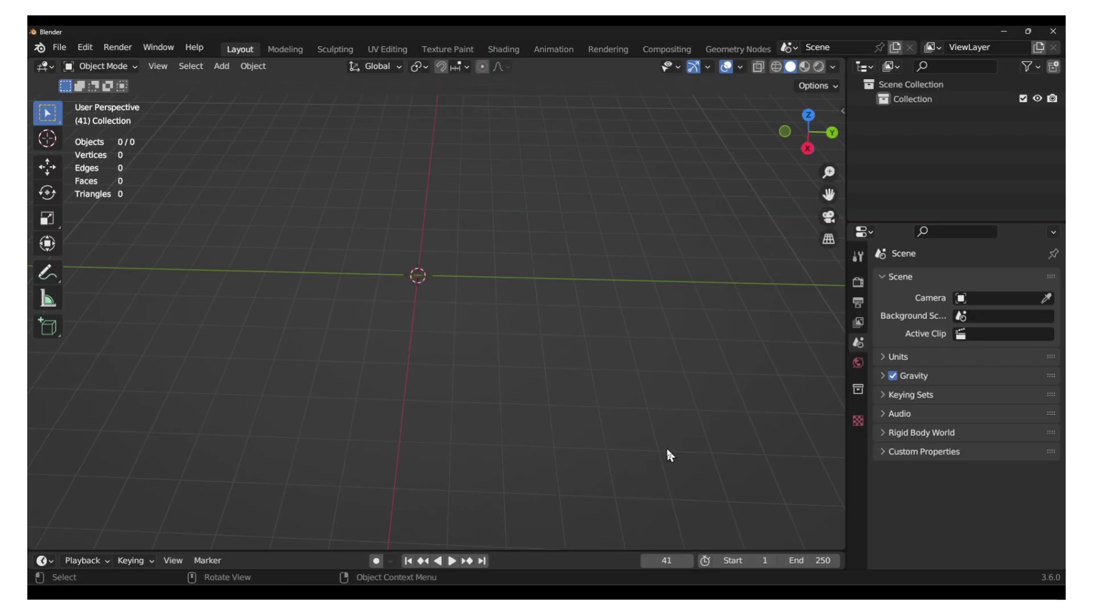
click(666, 564)
click(497, 282)
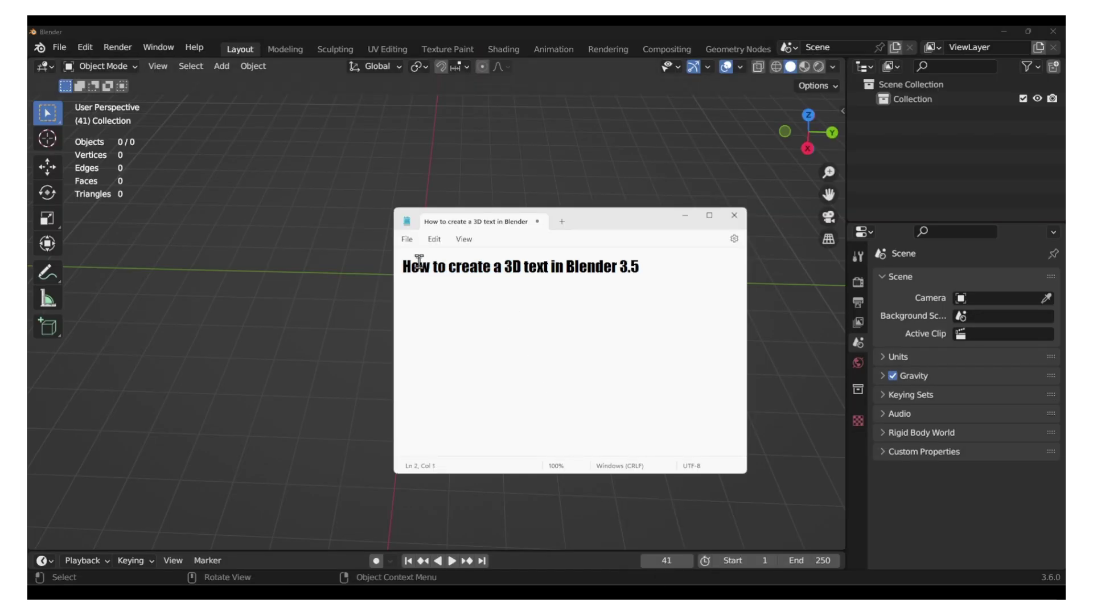
drag(427, 265, 512, 265)
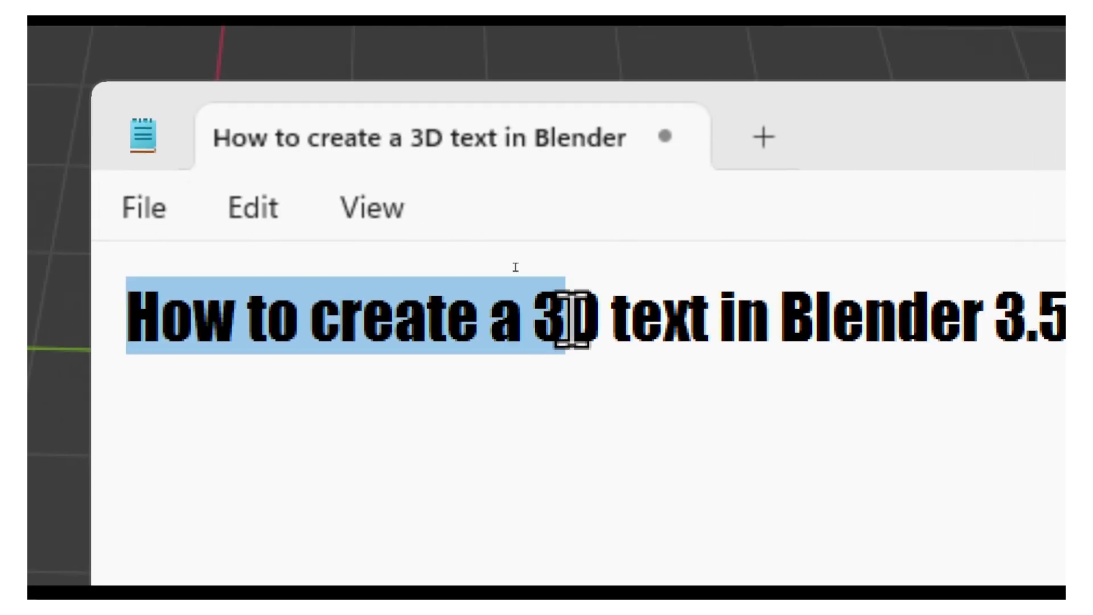
drag(573, 318, 1062, 318)
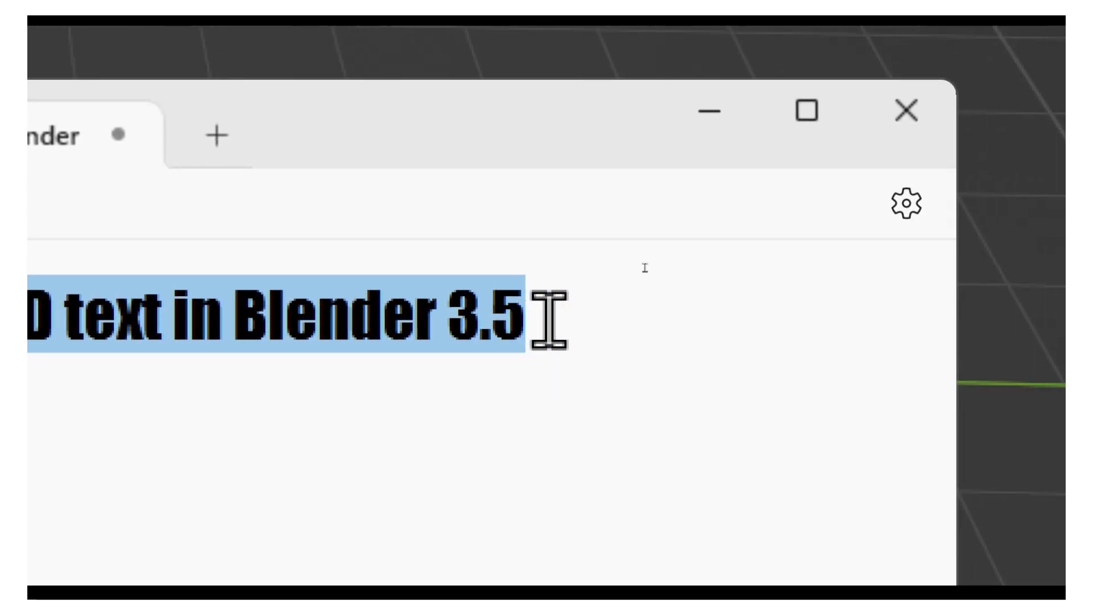
click(1063, 317)
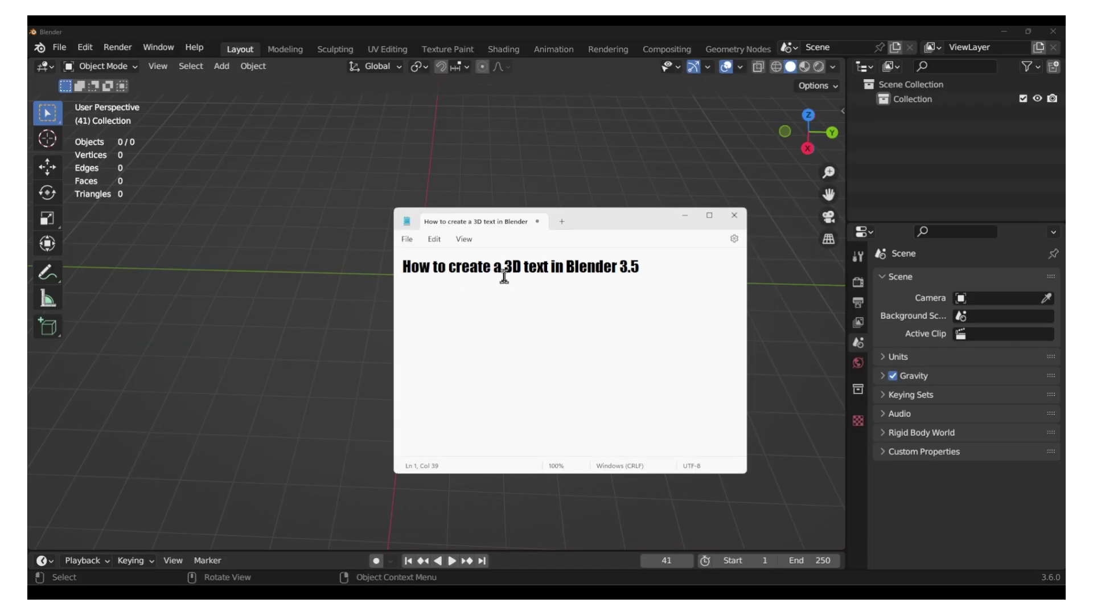
click(683, 215)
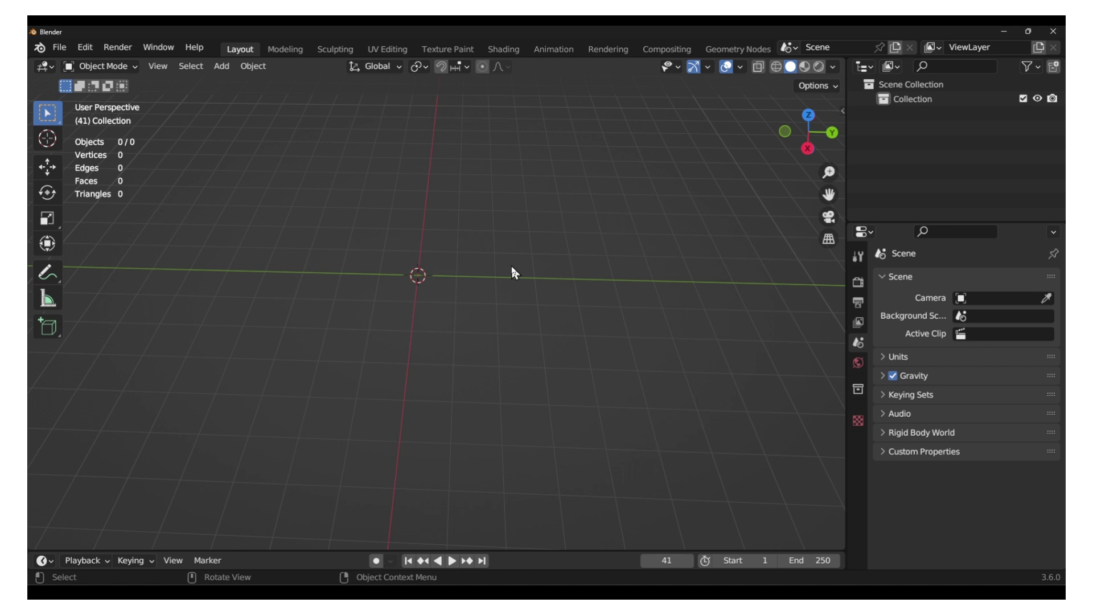
Step: Add a default Text object at the world origin from the Shift+A Add menu
key(shift+a)
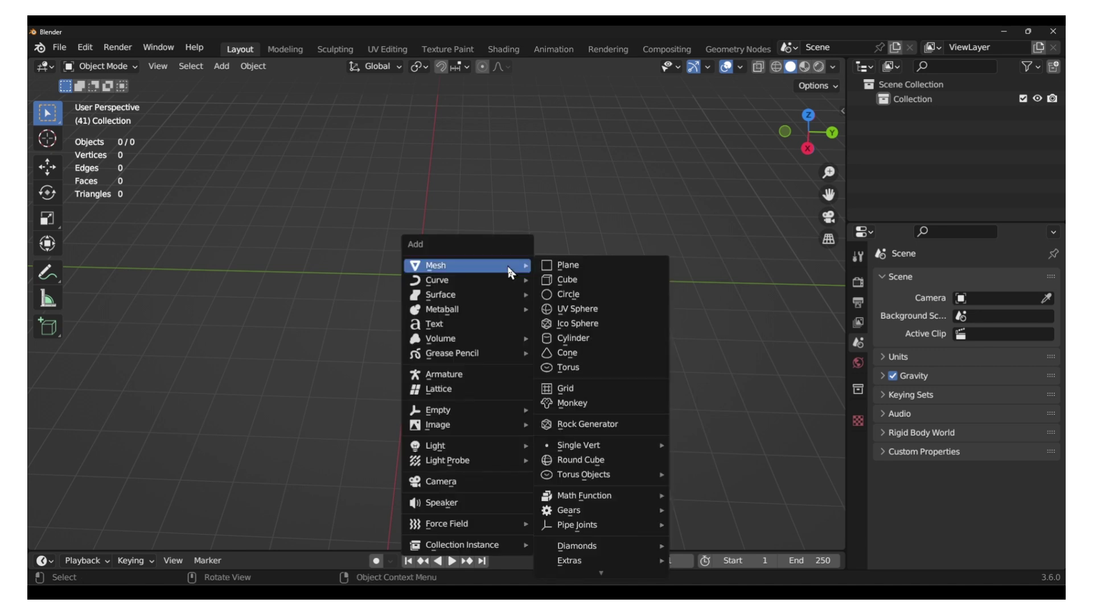
key(Escape)
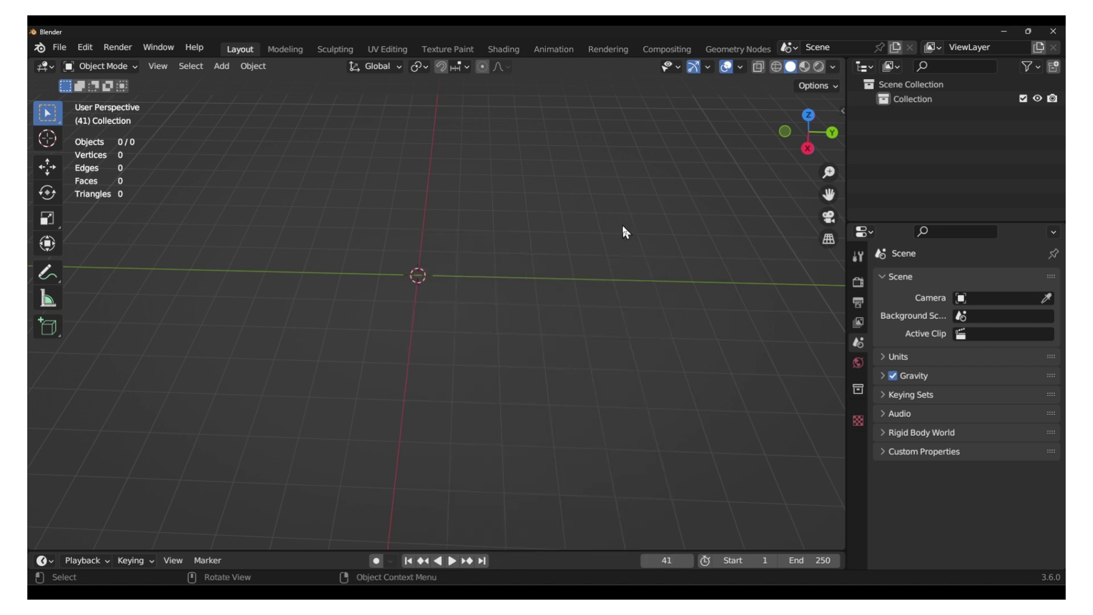
key(n)
key(n)
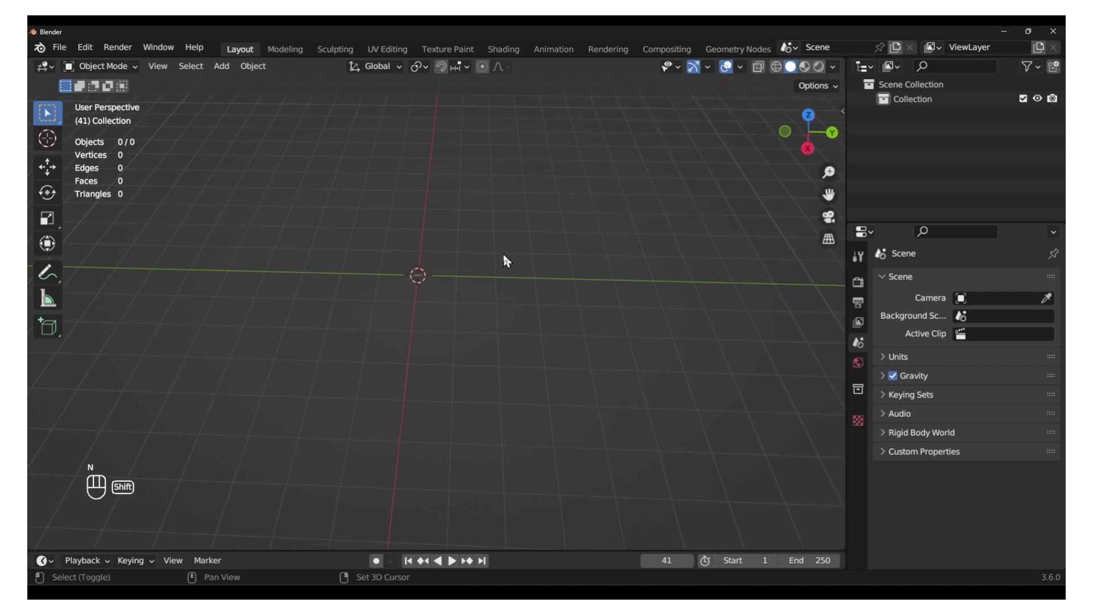
key(shift+a)
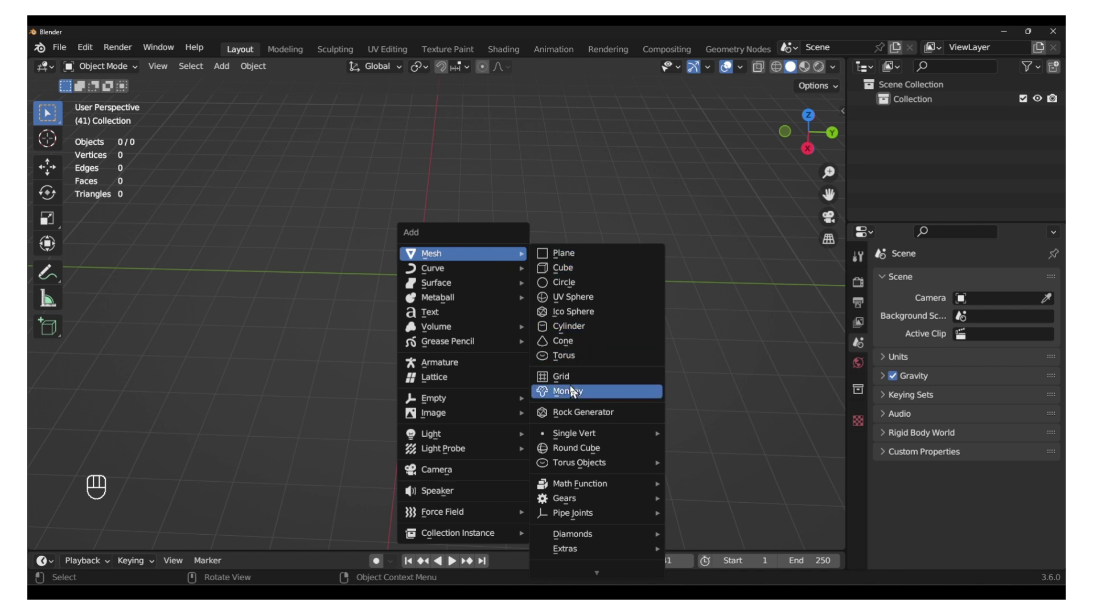
click(445, 314)
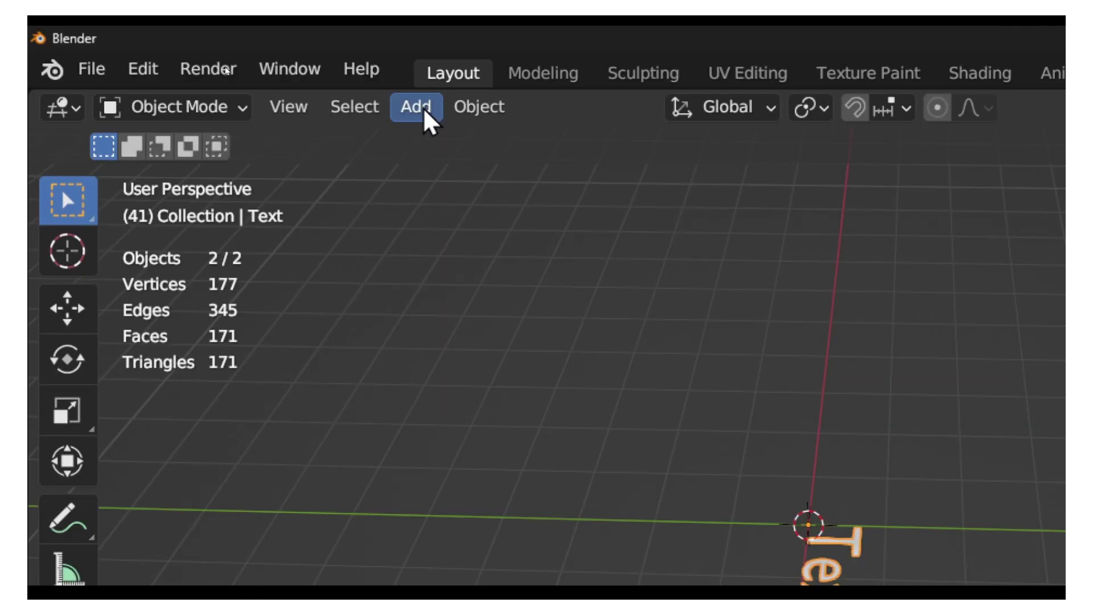
click(223, 66)
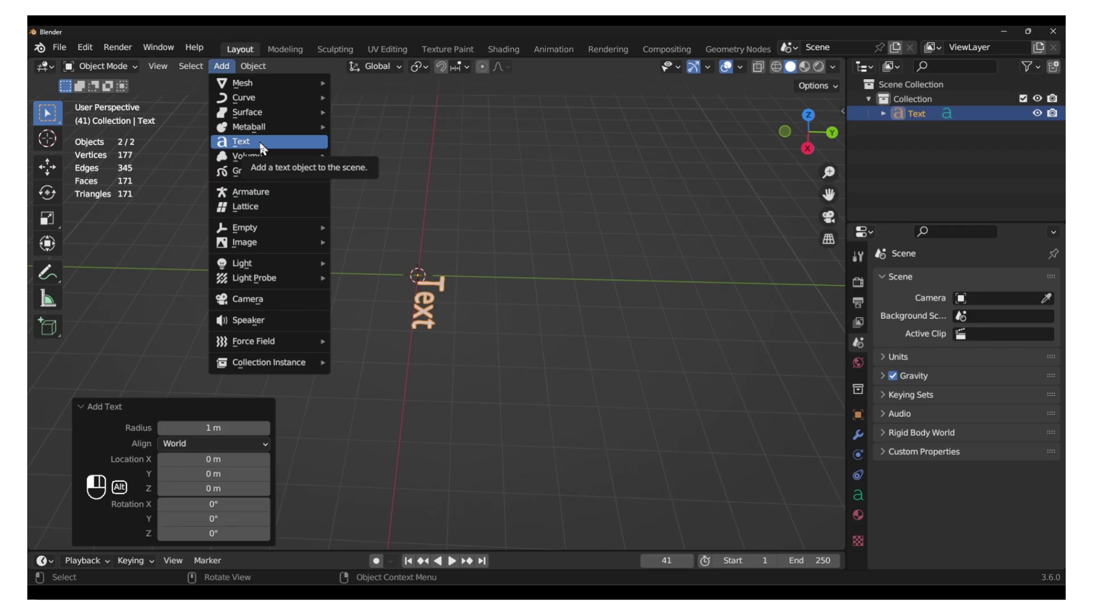
Step: Orbit to an angled view and put the text object into Edit Mode
key(Escape)
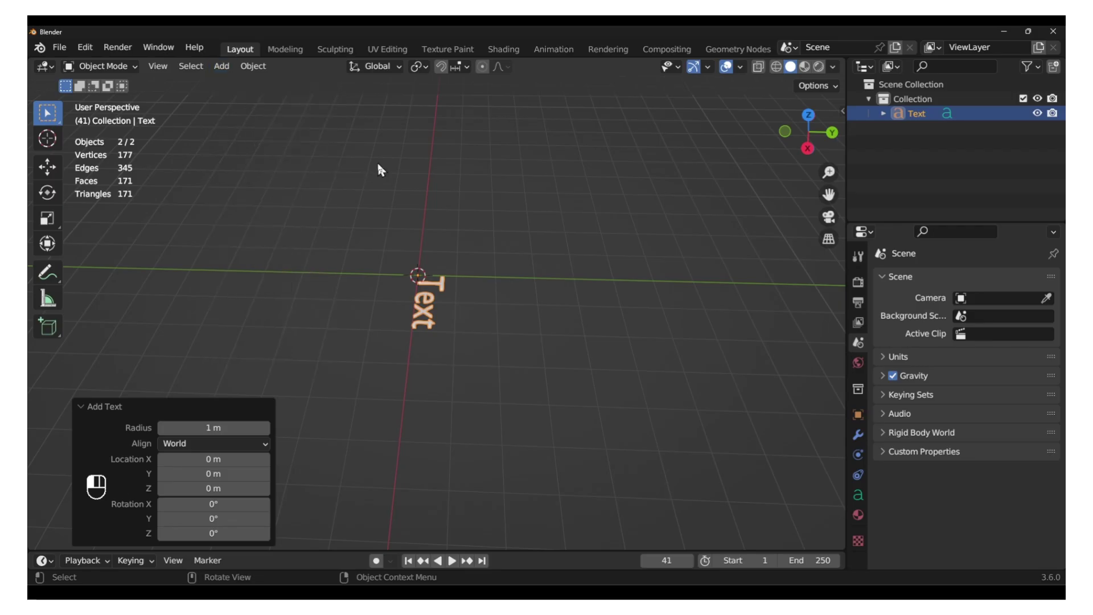
middle_drag(408, 291, 529, 304)
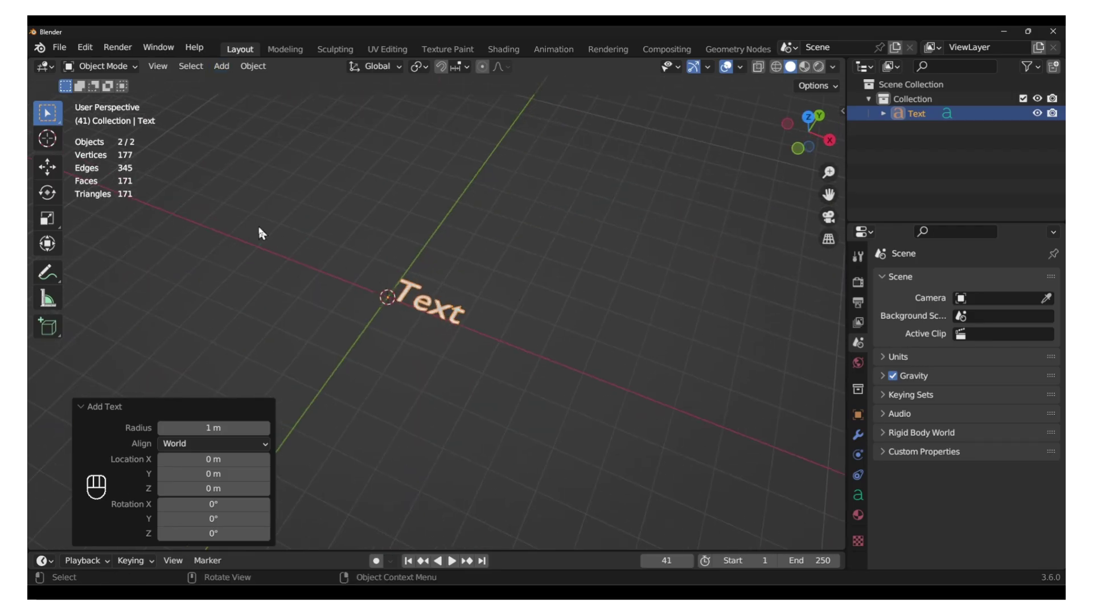
key(Tab)
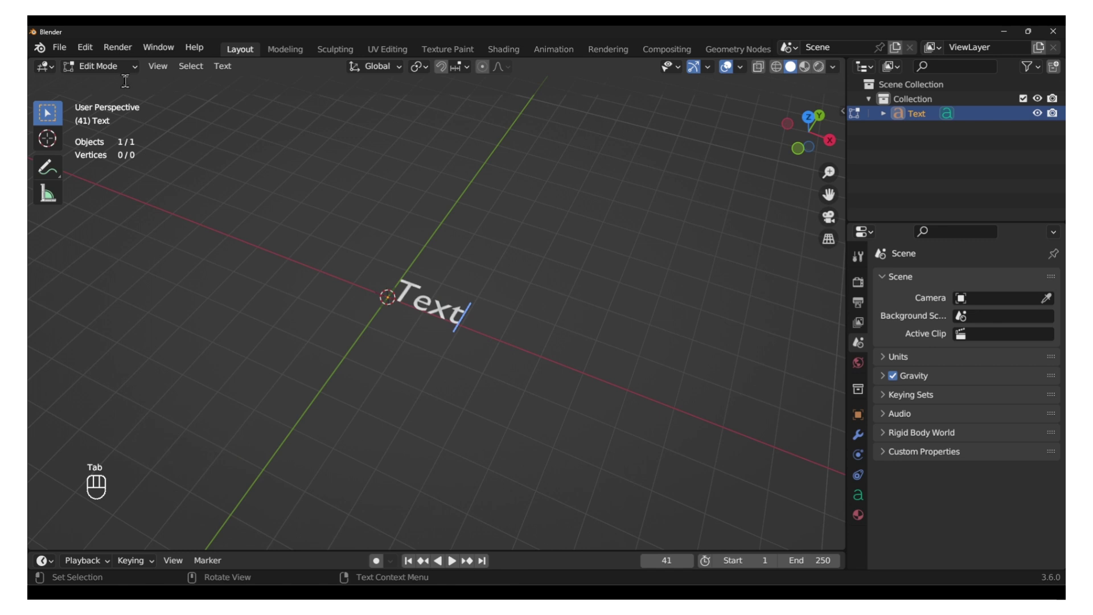
click(115, 68)
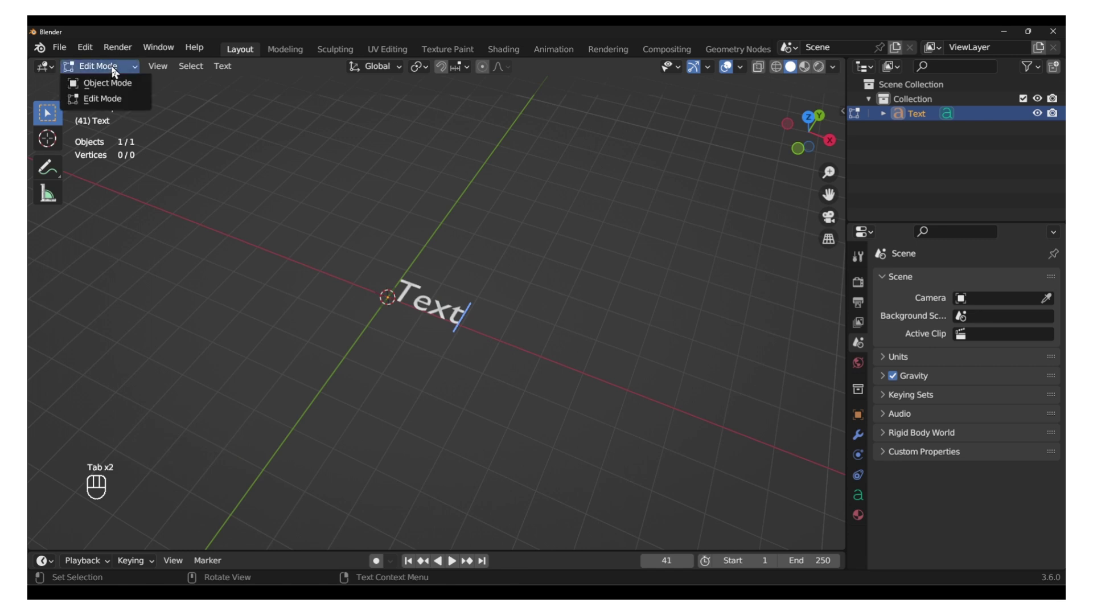
click(108, 84)
key(Escape)
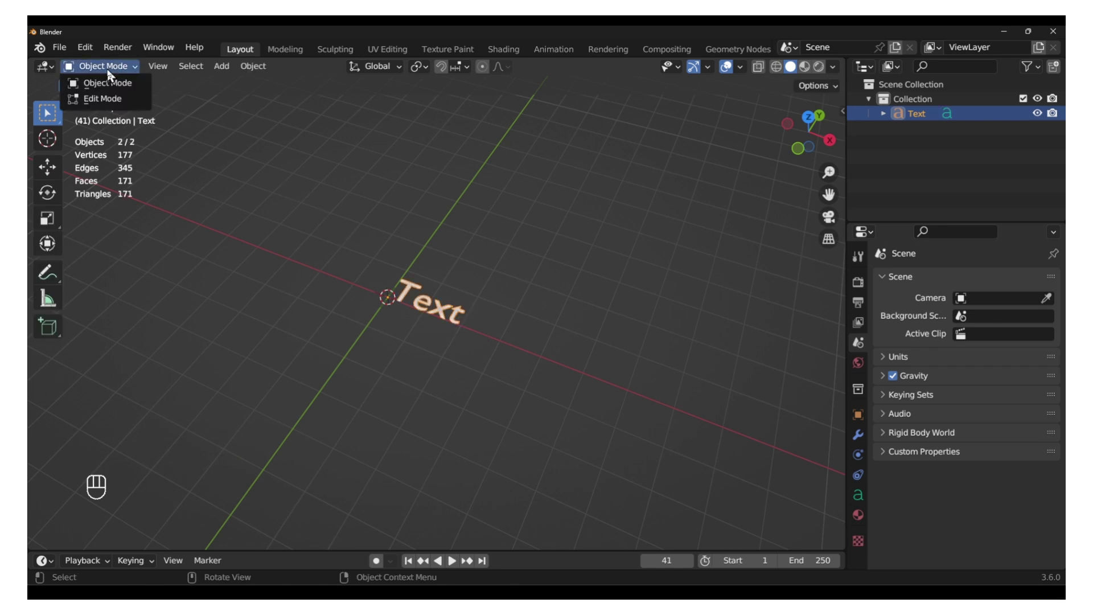
click(103, 98)
Step: Delete the default 'Text' and type YOU CAN DO IT in capitals
key(BackSpace)
key(BackSpace)
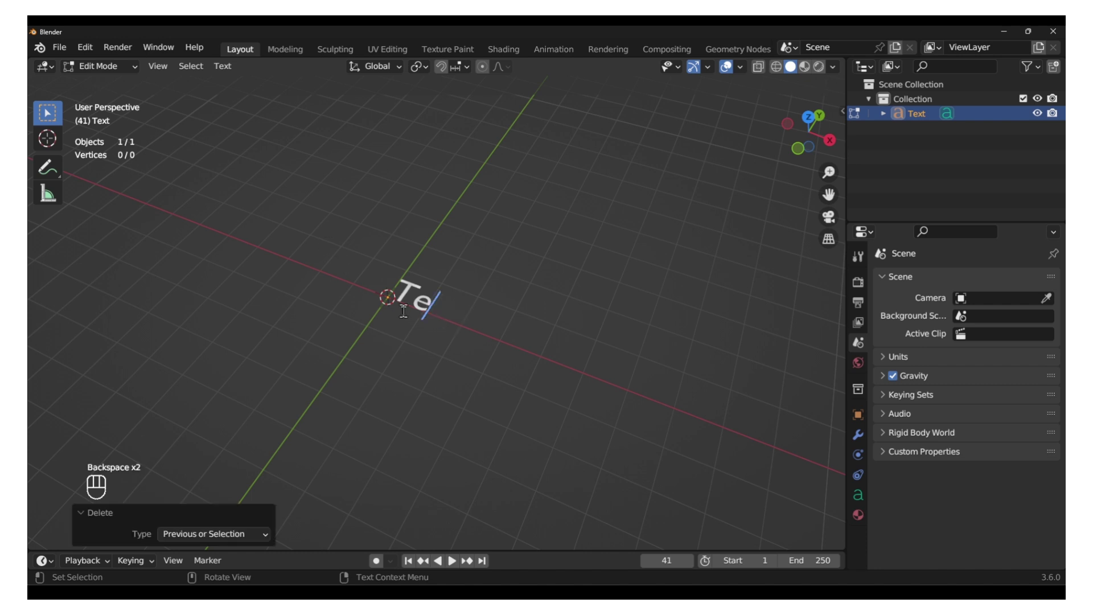
key(Caps_Lock)
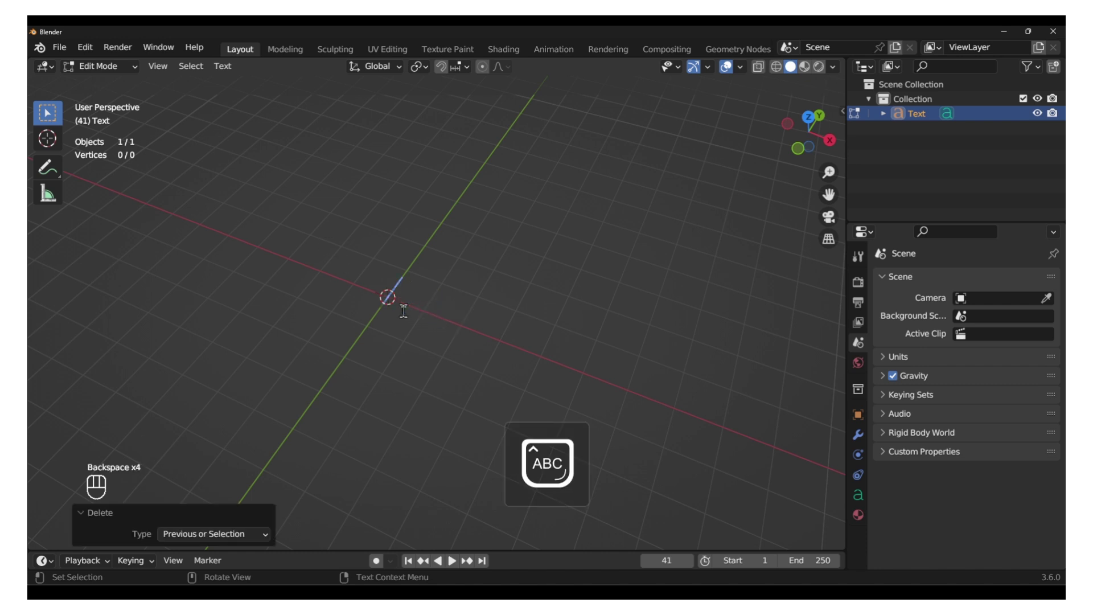
text(YOU)
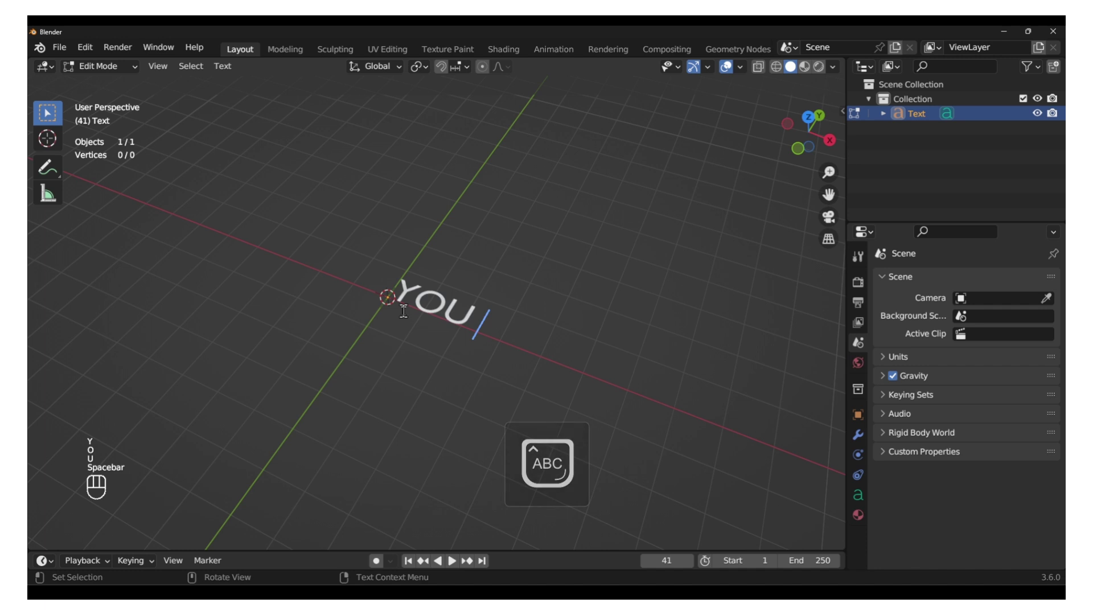
key(BackSpace)
key(BackSpace)
key(BackSpace)
text(YOU CAN DO IT)
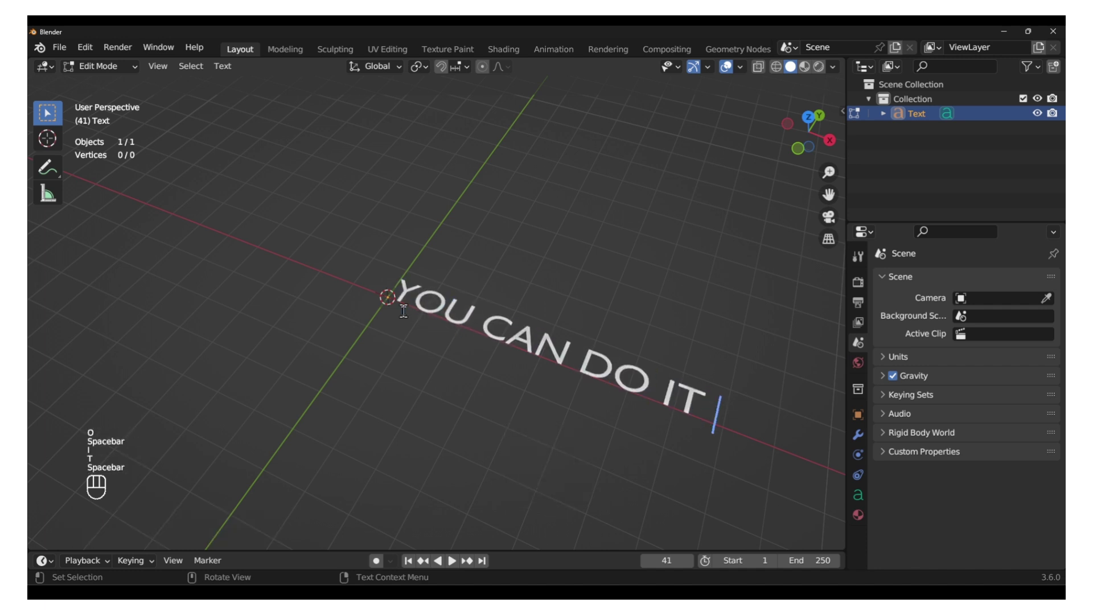
mouse_move(463, 317)
middle_down()
mouse_move(491, 379)
mouse_move(481, 242)
middle_up()
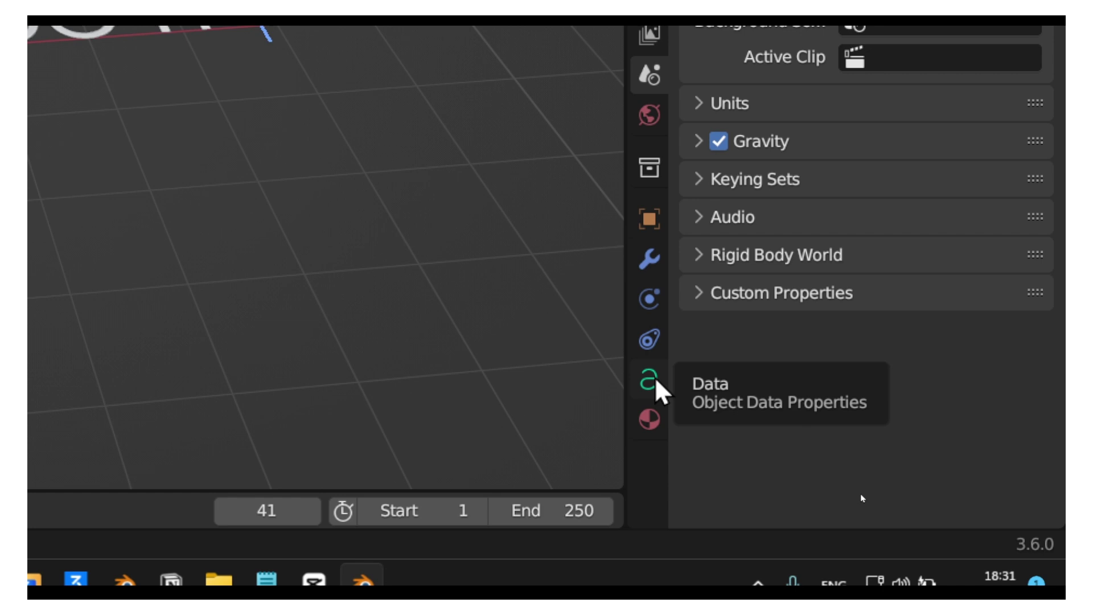
Step: Extrude the text to 0.28 m depth and expand the Font panel
click(649, 381)
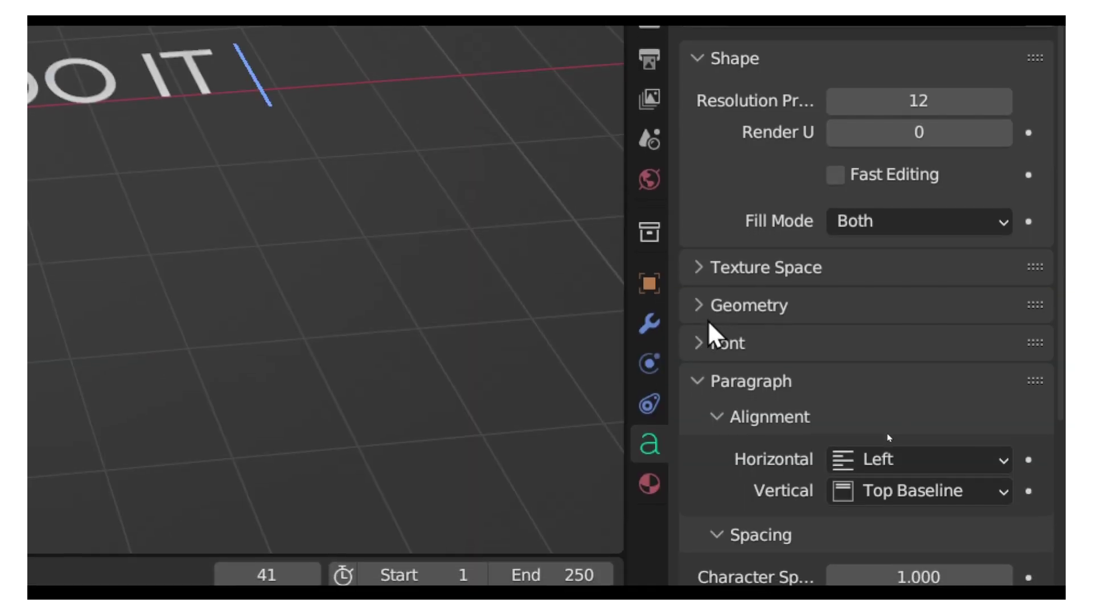
click(888, 425)
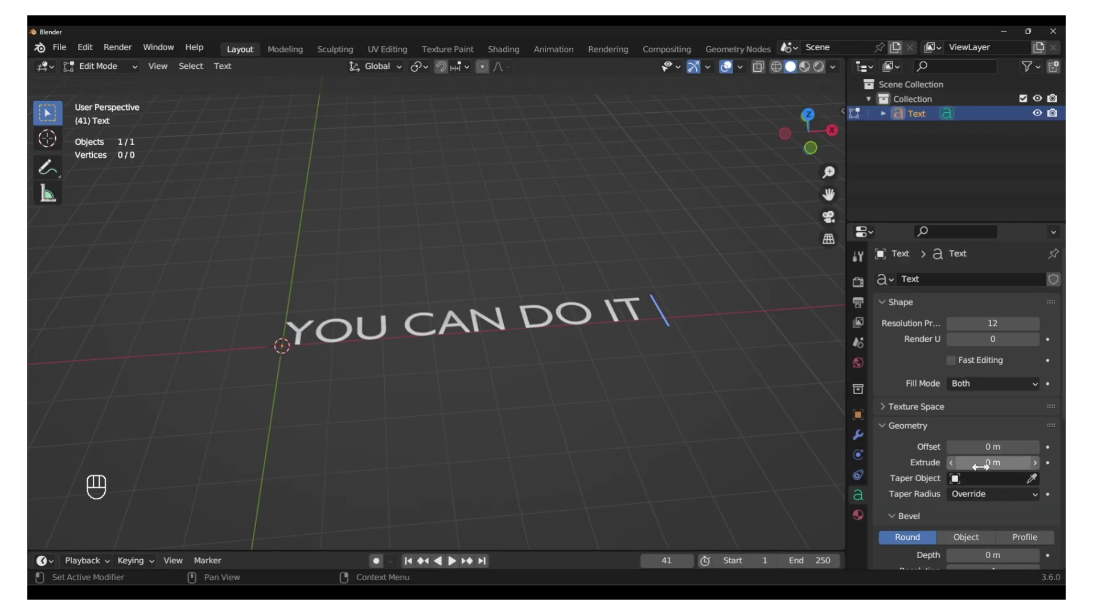
drag(993, 462, 944, 458)
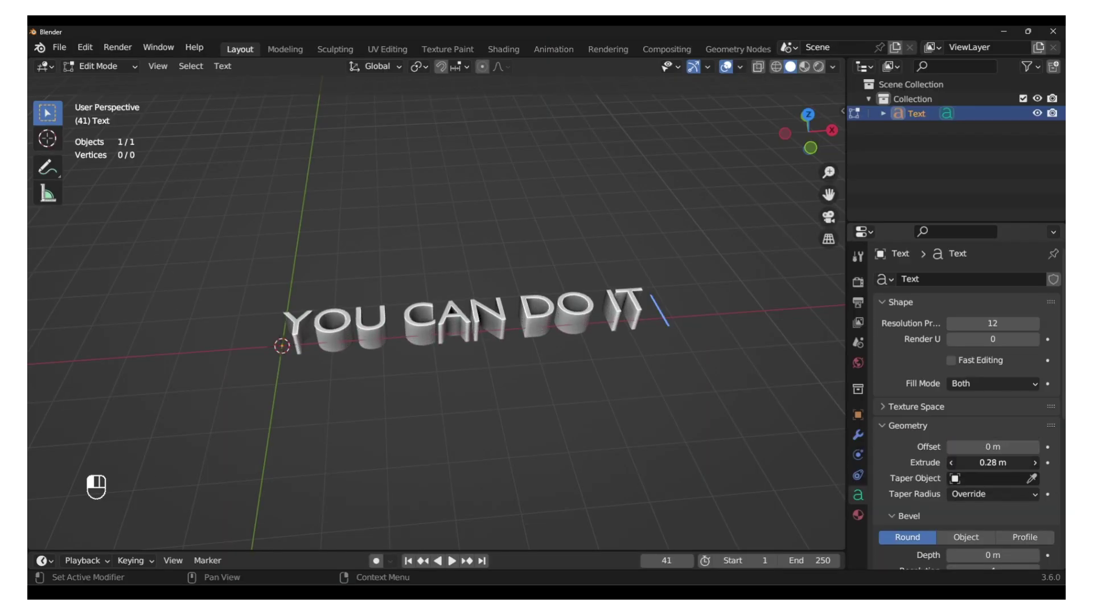
scroll(917, 434, down, 2)
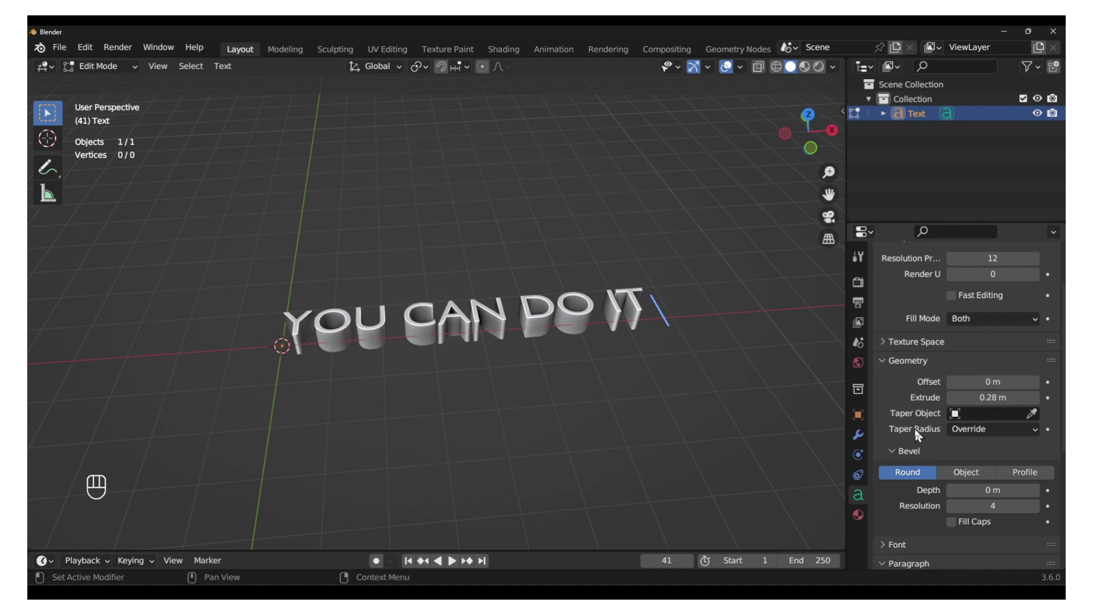
scroll(917, 434, down, 2)
click(895, 478)
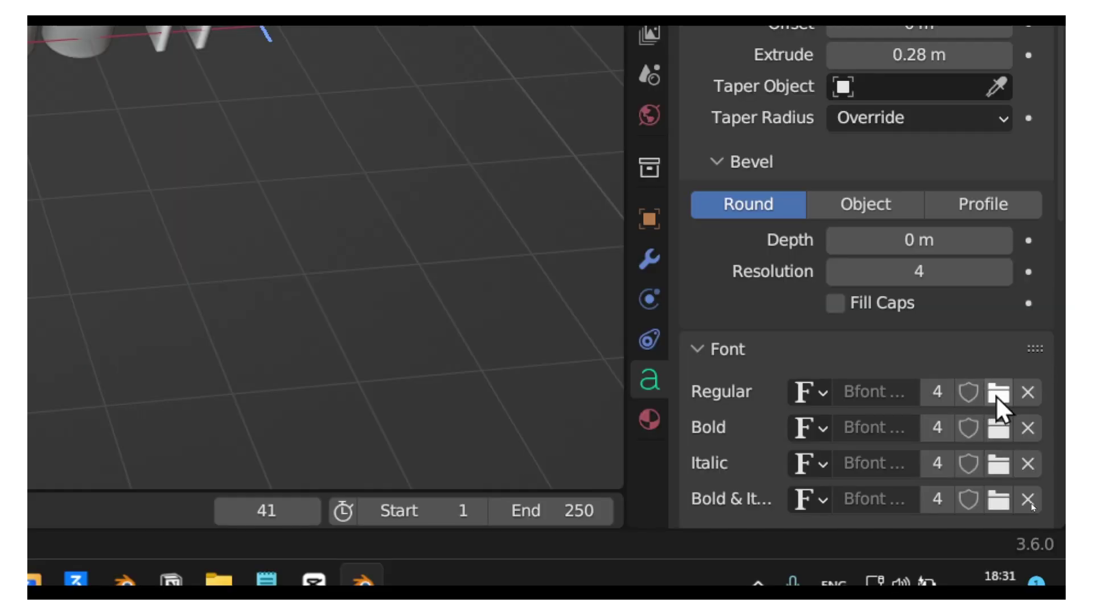
Step: Load Comic Sans MS Bold Italic (comicz.ttf) from C:\WINDOWS\Fonts as the regular font
click(1032, 501)
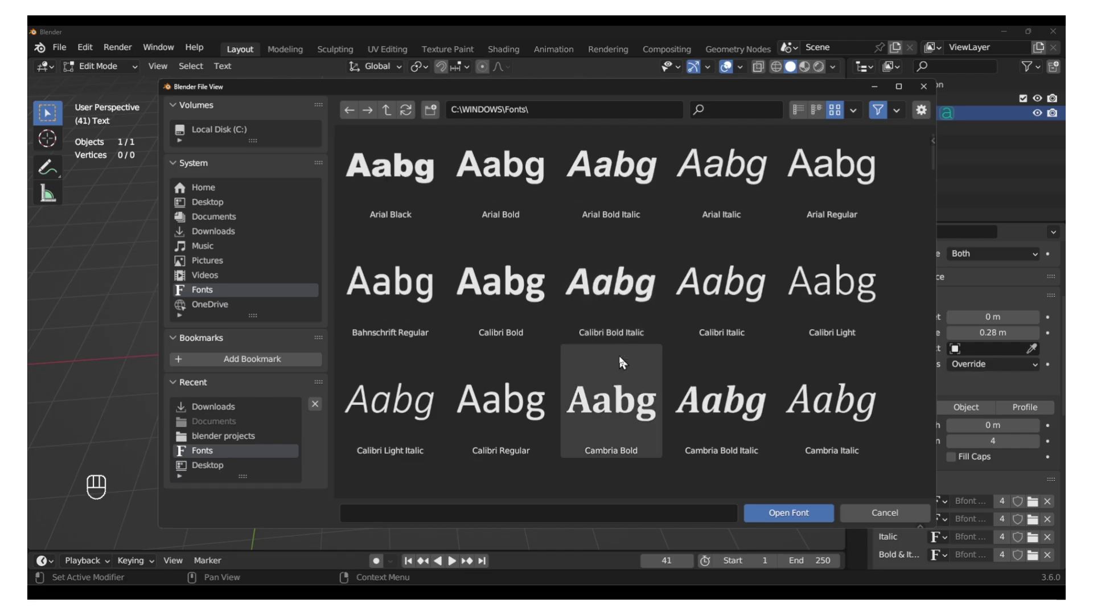
scroll(620, 354, down, 3)
scroll(620, 354, down, 3)
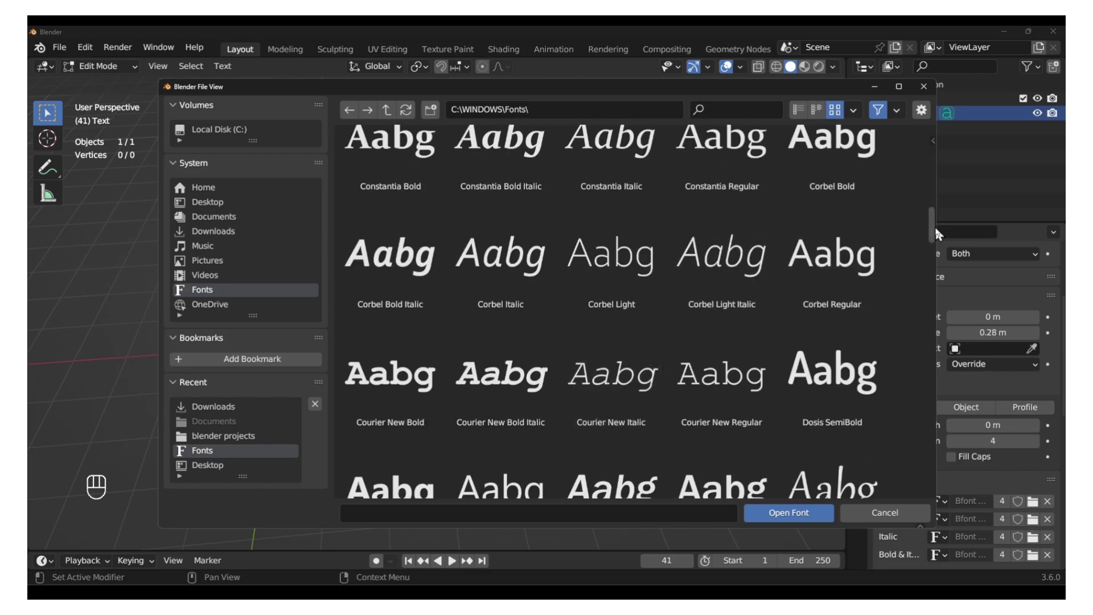
drag(933, 225, 898, 452)
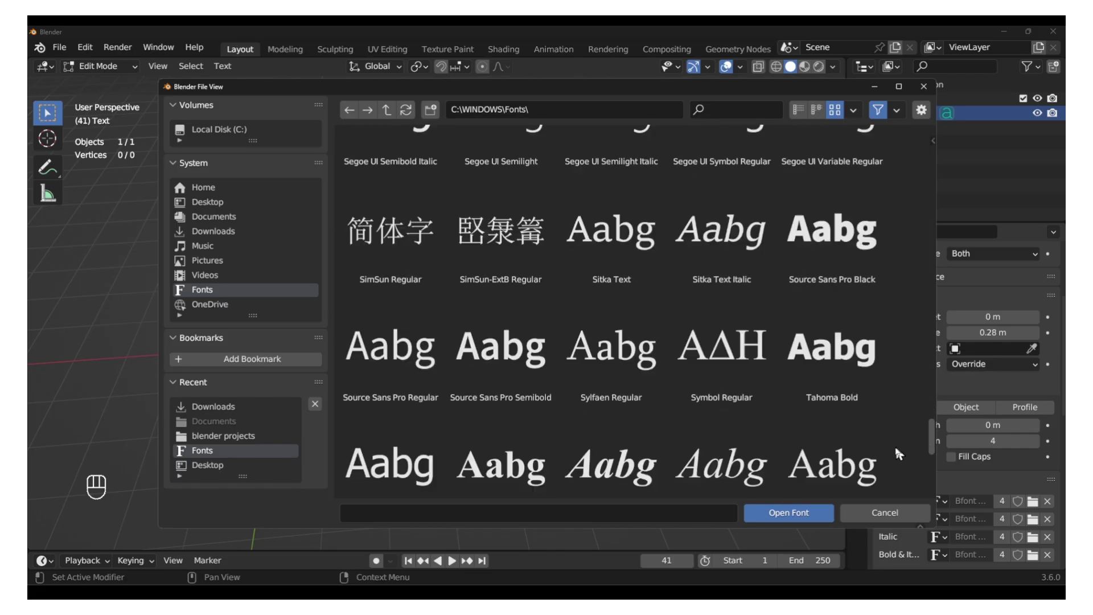
scroll(890, 461, down, 2)
scroll(891, 436, up, 2)
scroll(853, 387, down, 1)
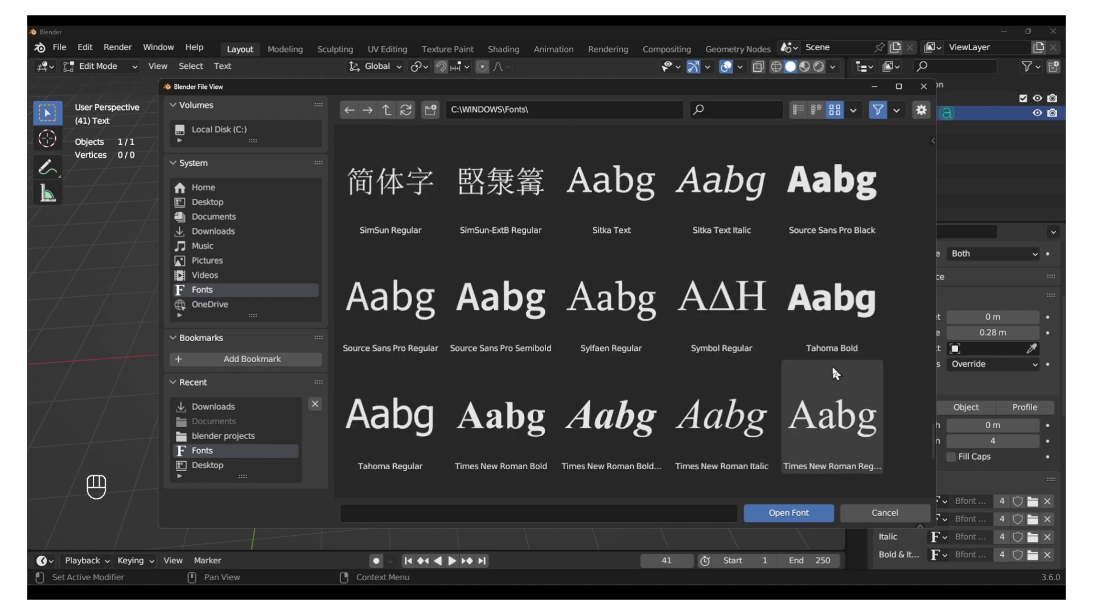
scroll(835, 373, down, 1)
scroll(835, 382, up, 1)
scroll(588, 362, up, 2)
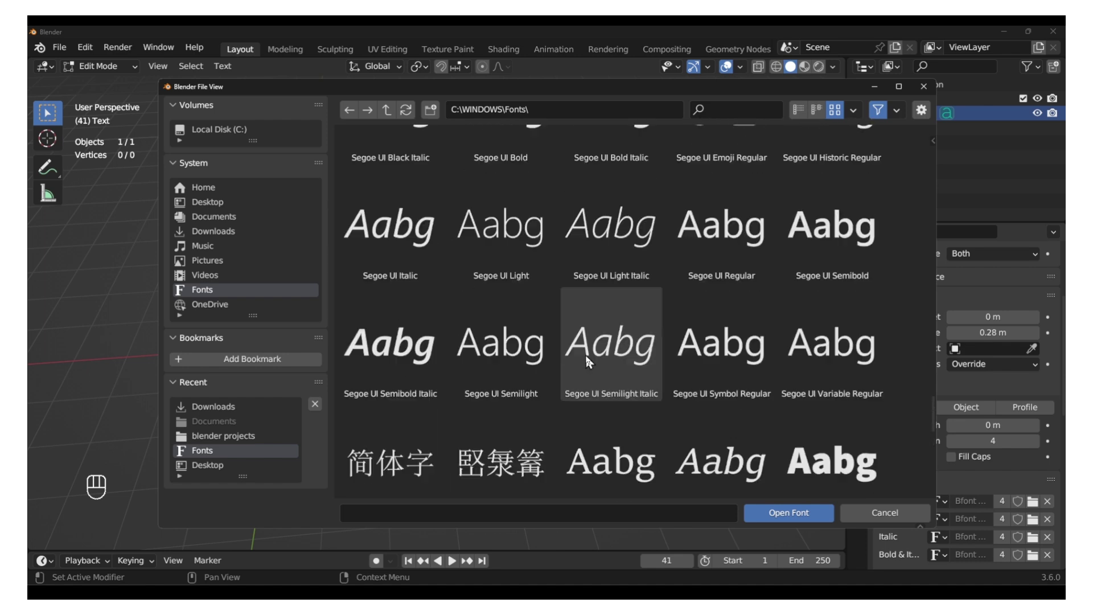
scroll(585, 355, up, 1)
scroll(568, 343, up, 1)
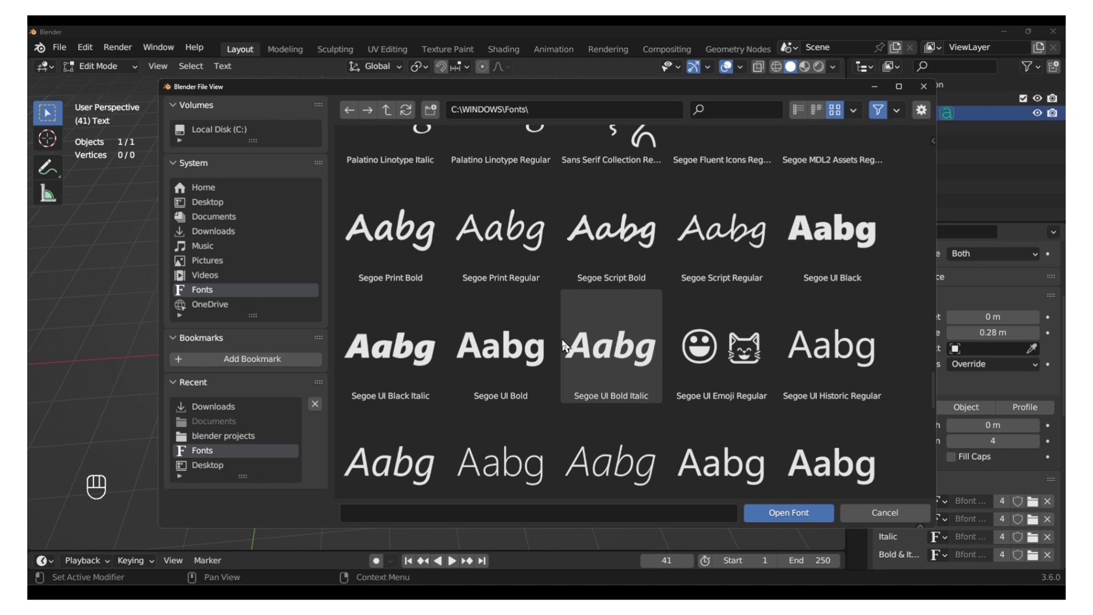
scroll(567, 341, up, 1)
scroll(567, 325, up, 1)
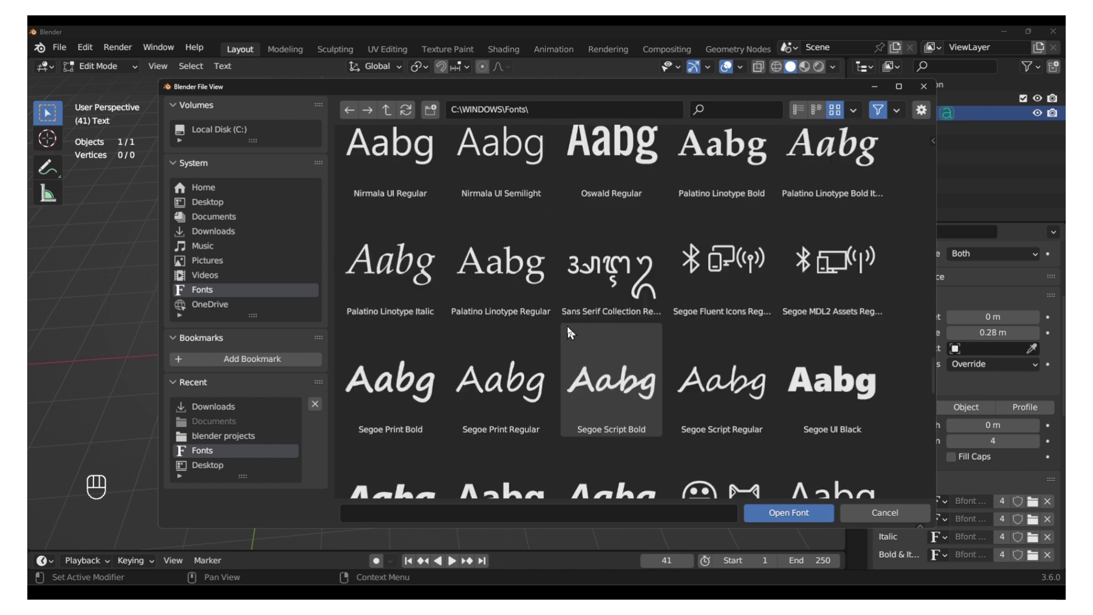
scroll(567, 325, up, 1)
scroll(568, 327, up, 1)
scroll(568, 332, up, 1)
scroll(568, 333, up, 1)
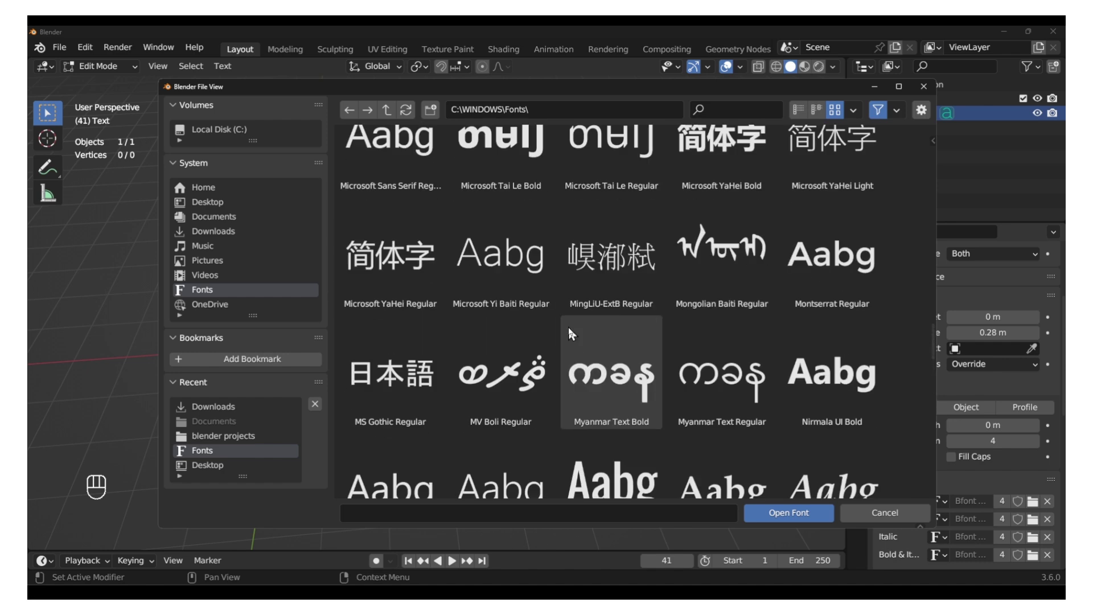
scroll(567, 332, up, 1)
scroll(568, 331, up, 1)
scroll(567, 327, up, 1)
scroll(568, 327, up, 2)
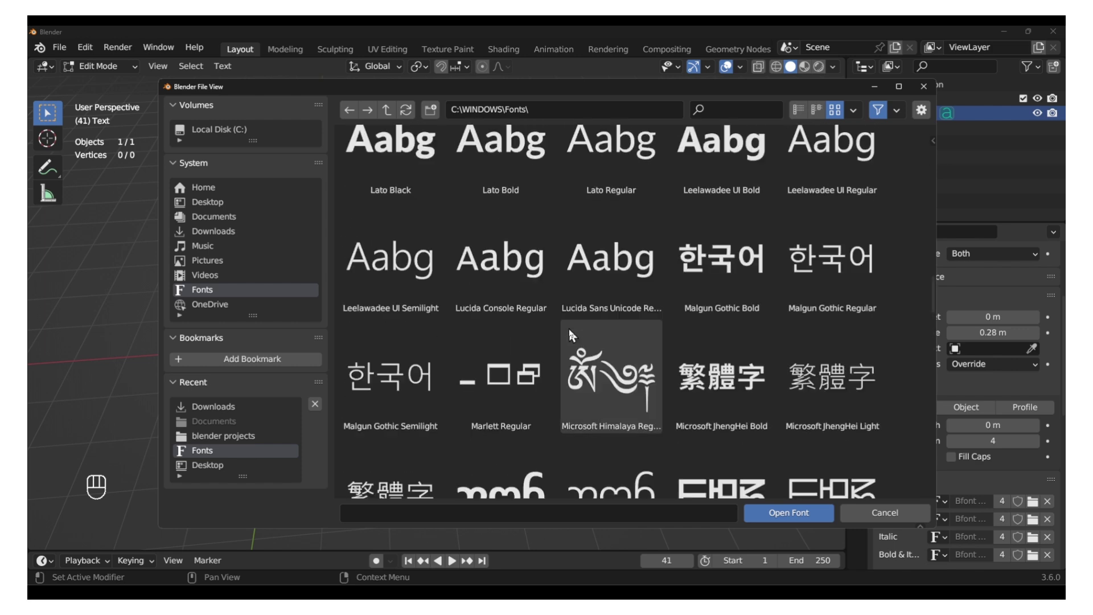
scroll(568, 329, up, 1)
scroll(568, 329, up, 2)
scroll(568, 329, up, 1)
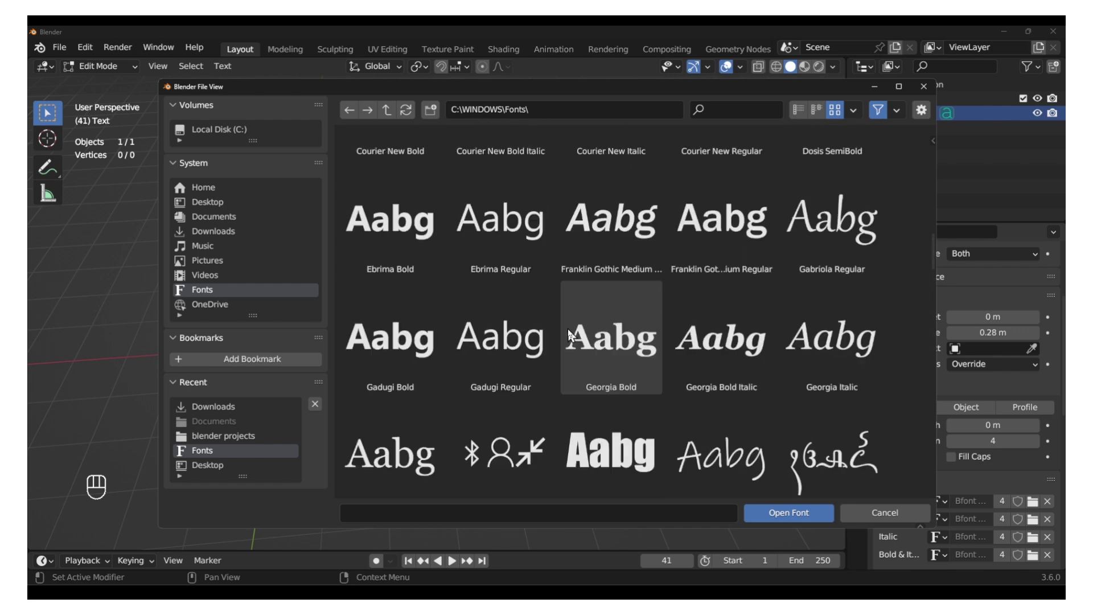
scroll(567, 329, up, 1)
scroll(566, 329, up, 1)
scroll(564, 335, up, 2)
scroll(563, 336, up, 2)
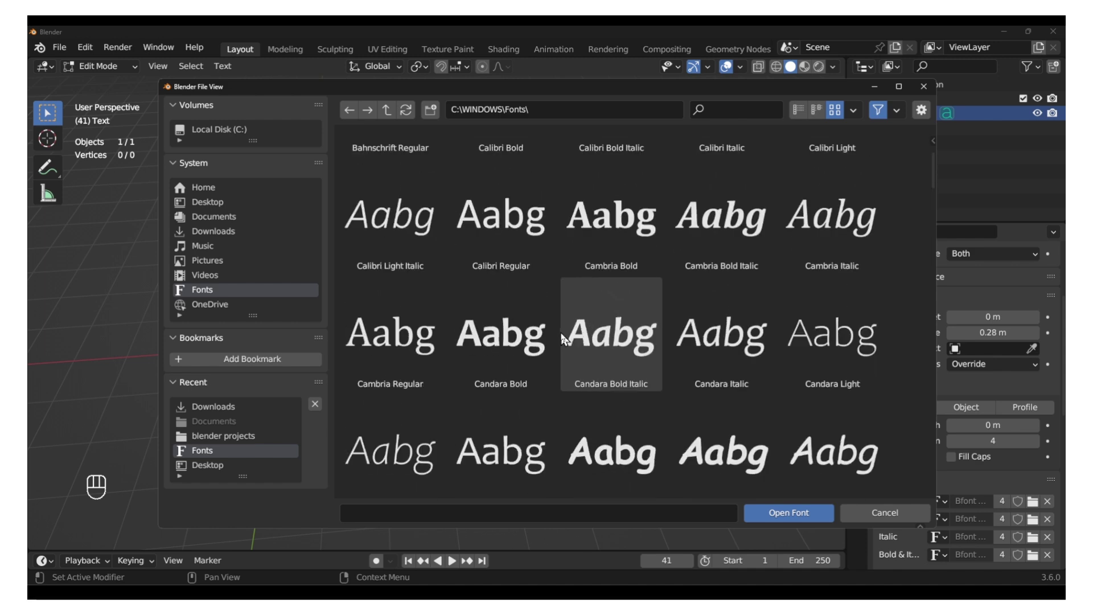
scroll(564, 335, up, 1)
click(696, 433)
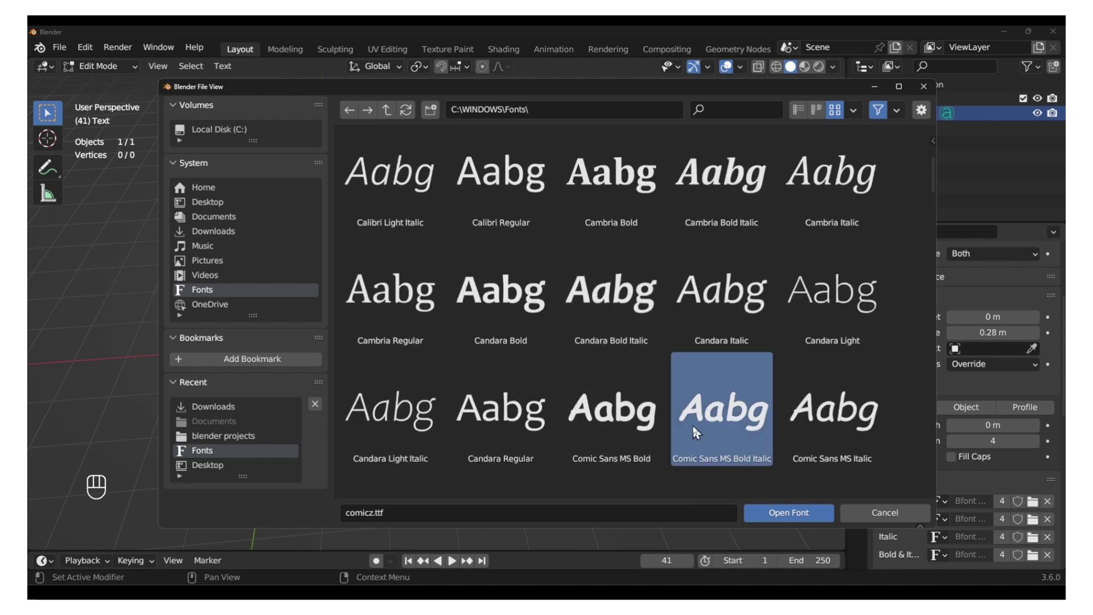
click(789, 512)
Step: Zoom in on the IT letters and set the bevel depth to about 0.011 m
mouse_move(546, 397)
middle_down()
mouse_move(501, 397)
mouse_move(521, 394)
middle_up()
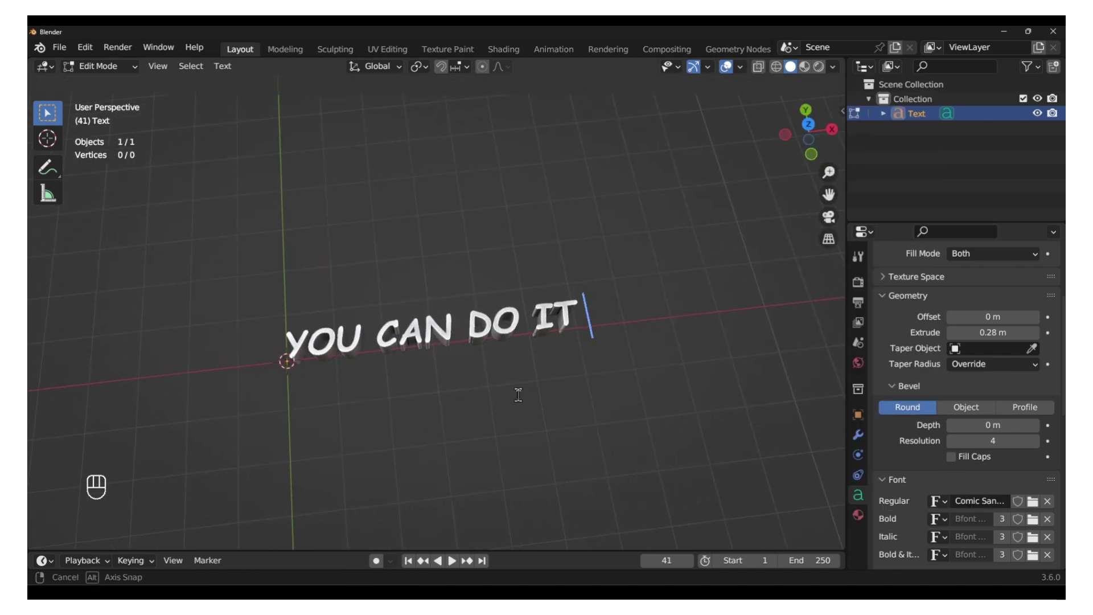
scroll(923, 376, down, 3)
scroll(923, 377, down, 3)
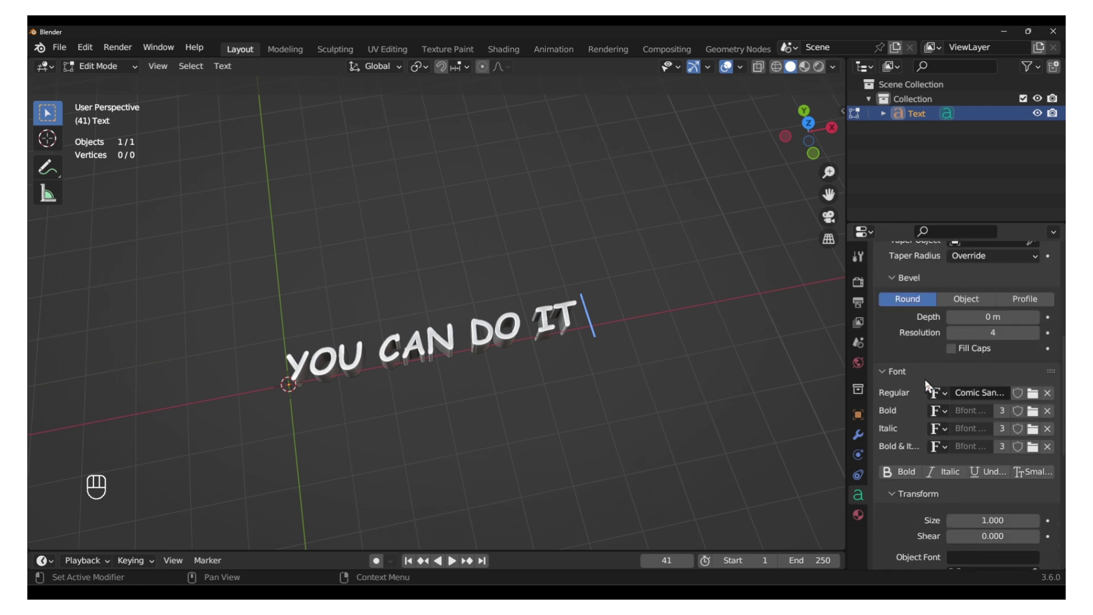
scroll(911, 408, down, 2)
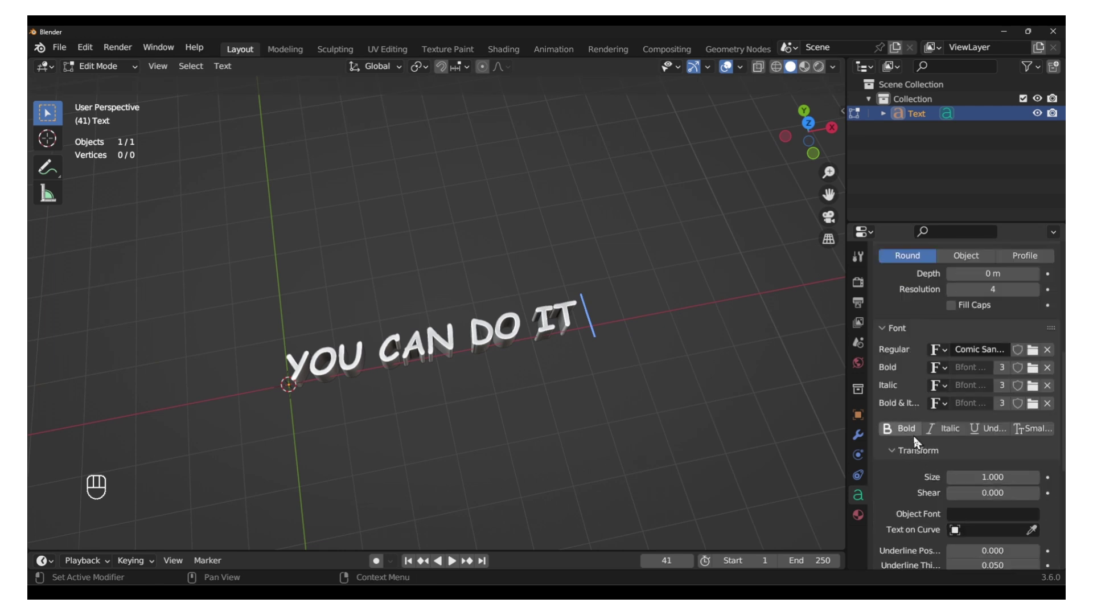
scroll(915, 440, down, 3)
scroll(913, 434, up, 5)
scroll(913, 427, up, 2)
scroll(906, 402, up, 1)
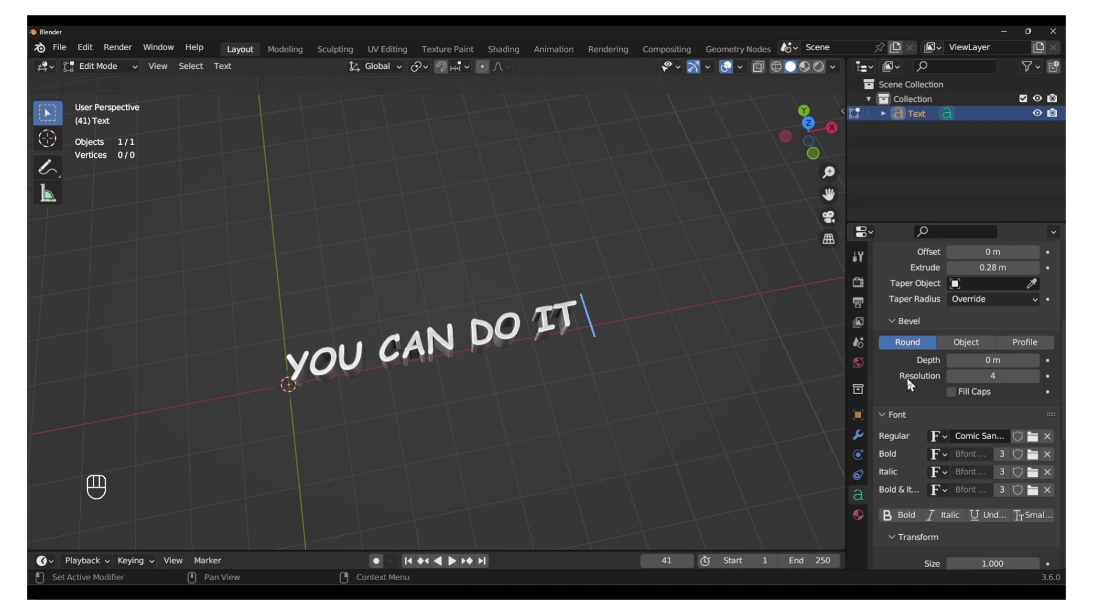
scroll(907, 378, up, 2)
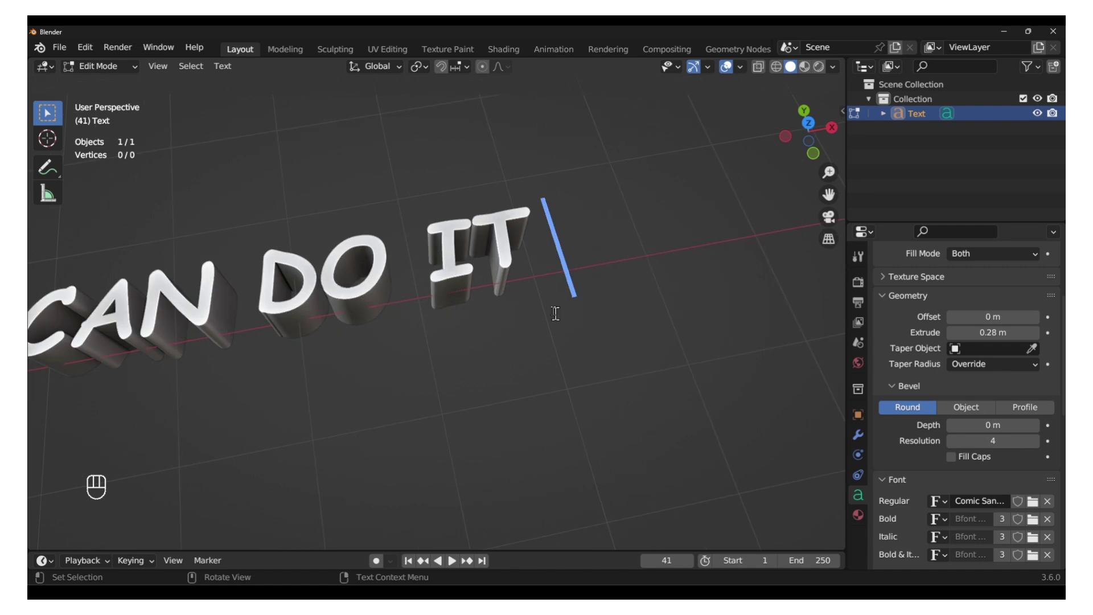
scroll(555, 313, up, 3)
scroll(538, 282, up, 3)
mouse_move(590, 228)
shift+middle_down()
mouse_move(566, 293)
mouse_move(393, 257)
mouse_move(414, 315)
shift+middle_up()
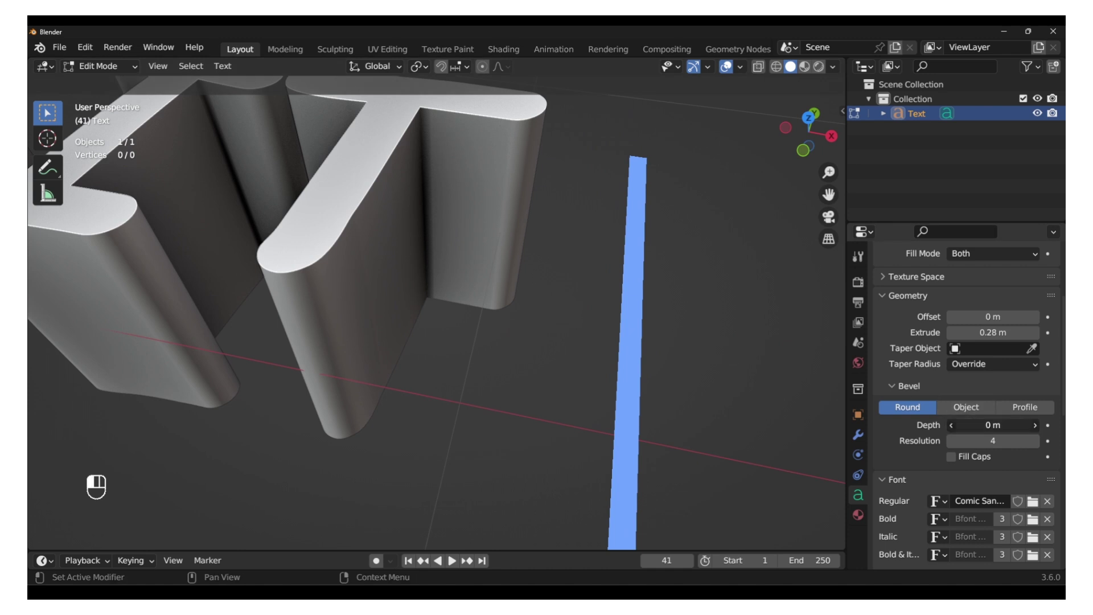
drag(990, 425, 999, 424)
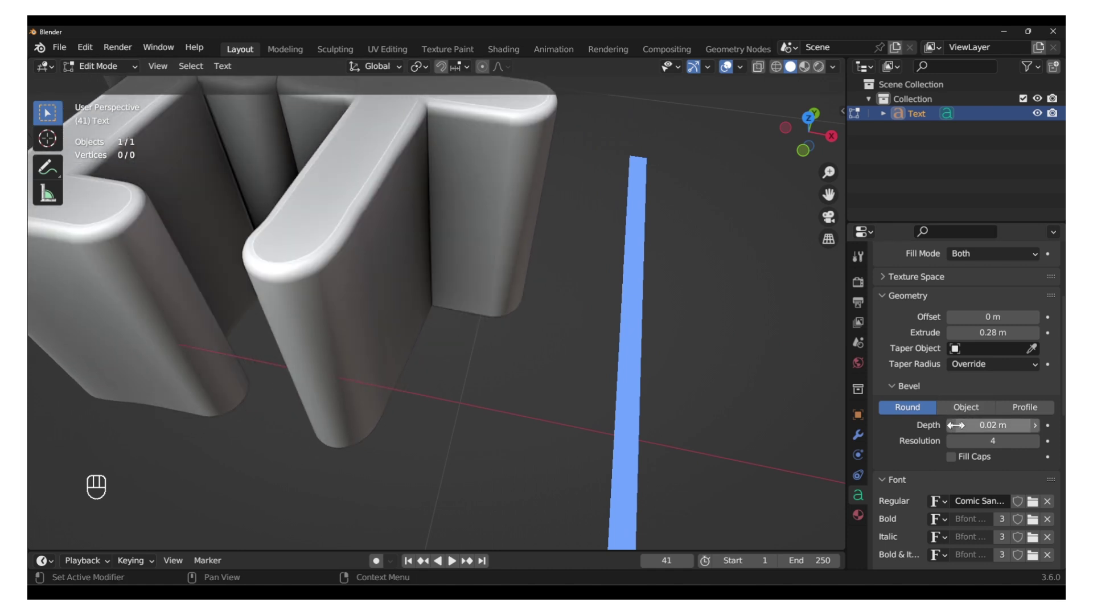
mouse_move(999, 424)
mouse_down()
mouse_move(1029, 425)
mouse_move(974, 424)
mouse_up()
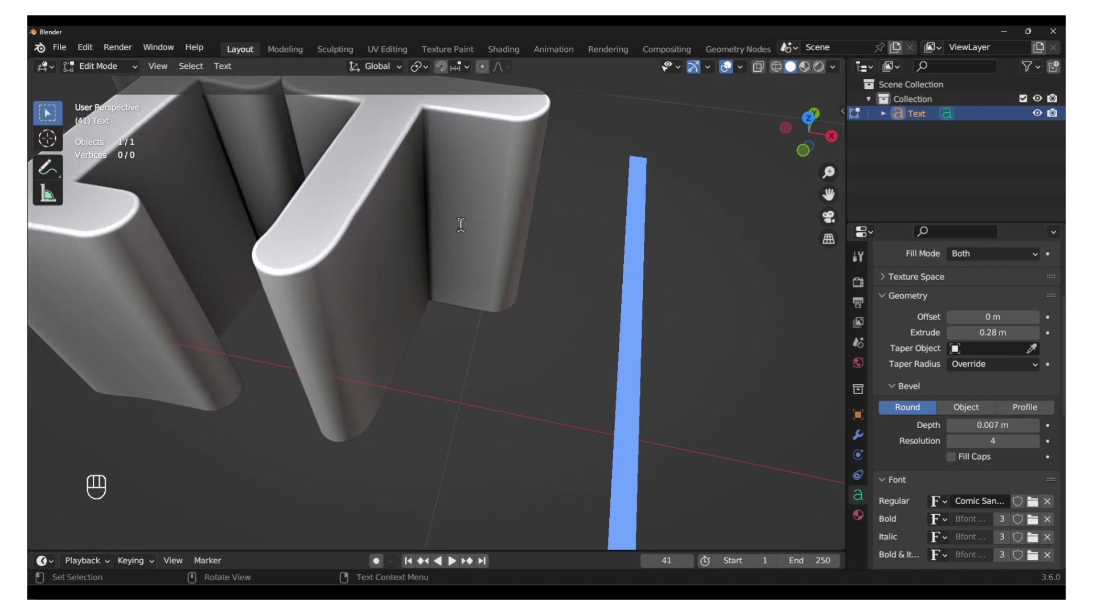
scroll(466, 359, down, 8)
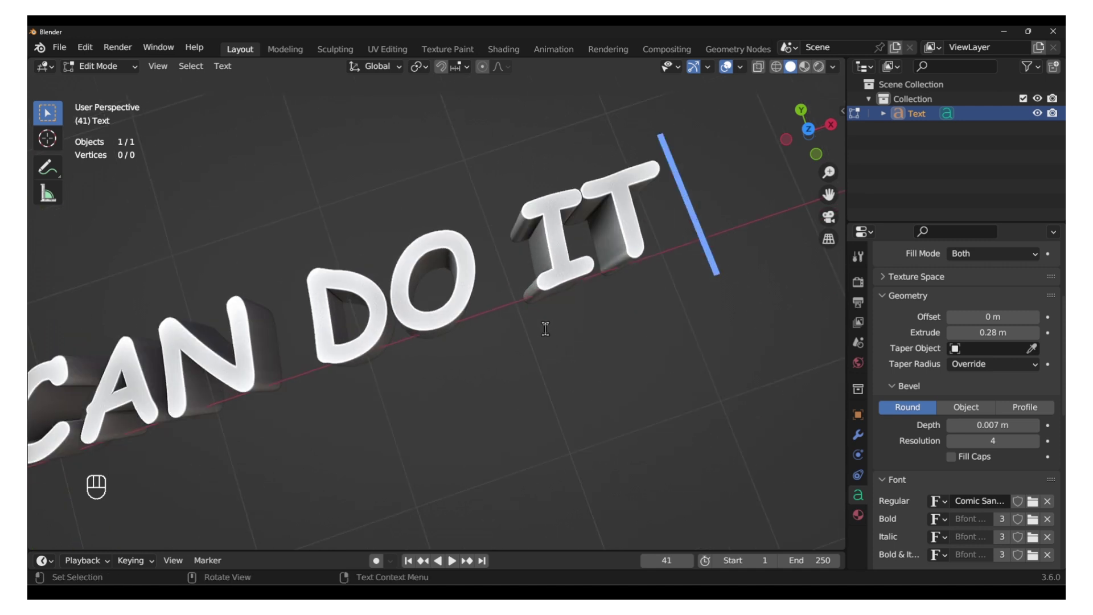
scroll(466, 359, up, 5)
mouse_move(466, 359)
middle_down()
mouse_move(493, 350)
mouse_move(502, 307)
middle_up()
scroll(492, 350, up, 3)
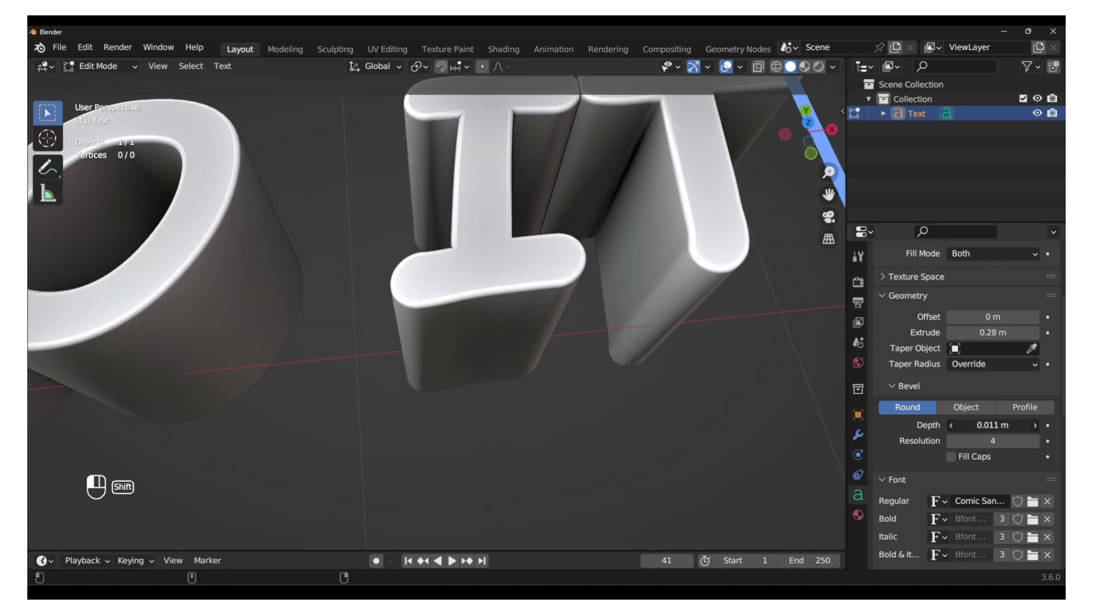
Step: Nudge the bevel depth up and switch to a custom, wavy bevel profile
drag(973, 424, 995, 424)
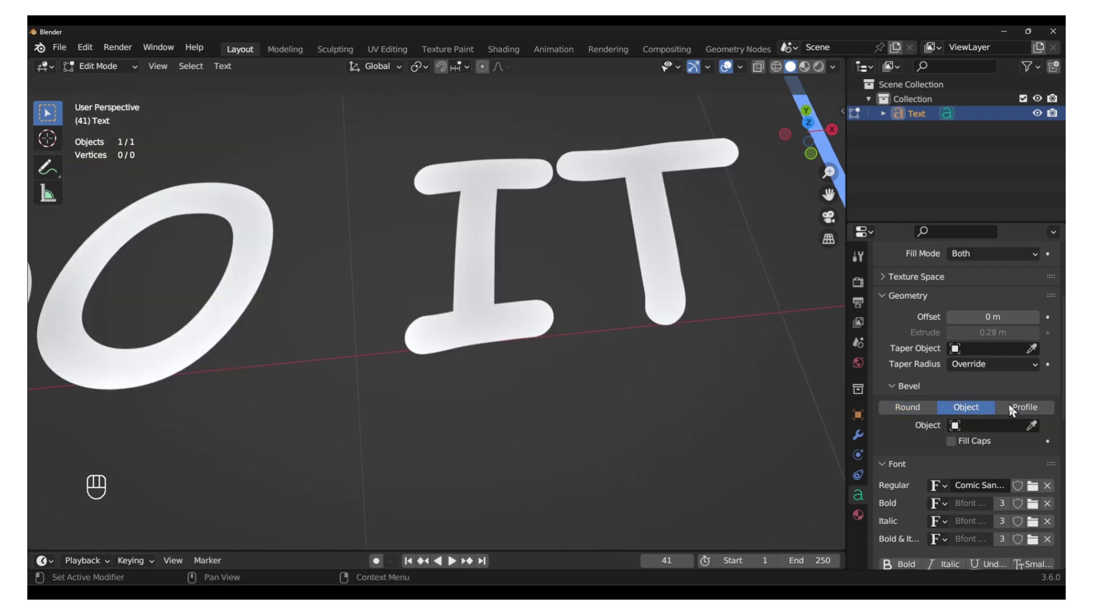
click(1023, 407)
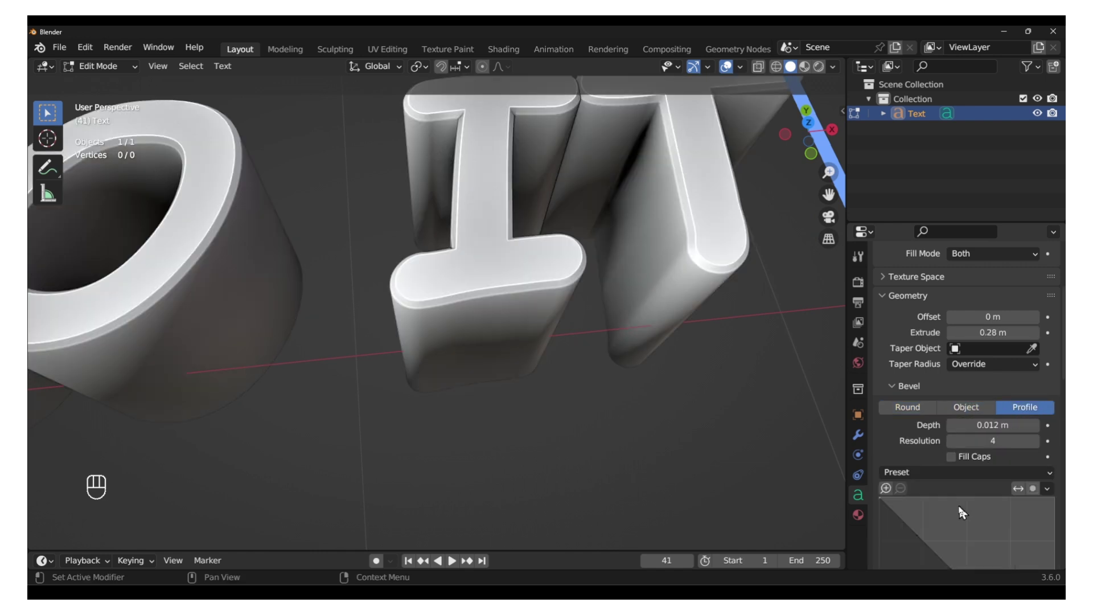
scroll(962, 512, down, 2)
scroll(961, 512, down, 2)
drag(956, 479, 932, 499)
drag(988, 533, 989, 504)
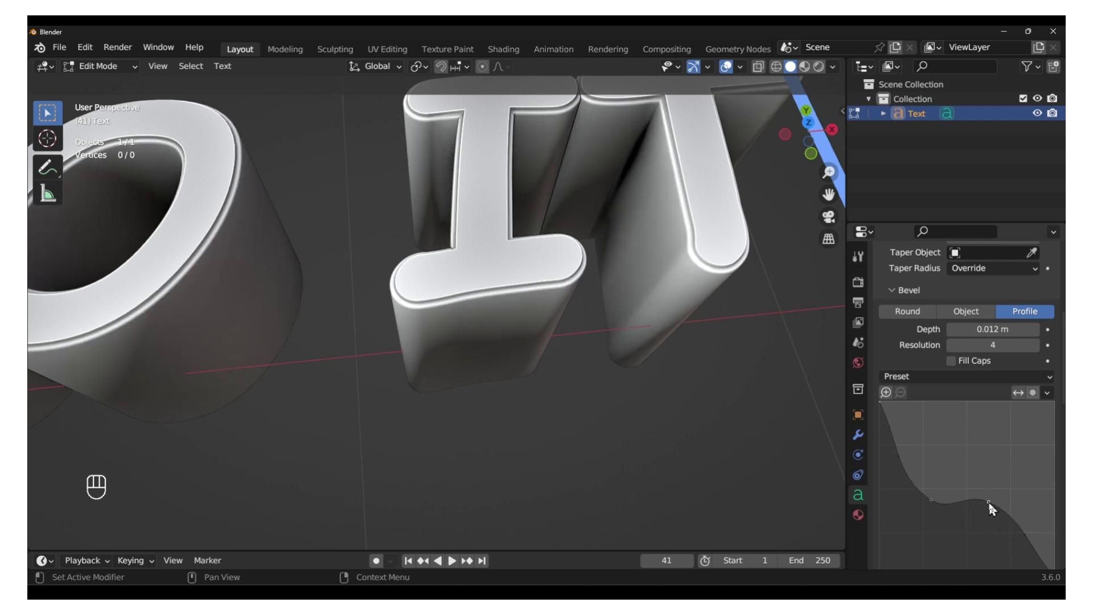
drag(903, 455, 893, 494)
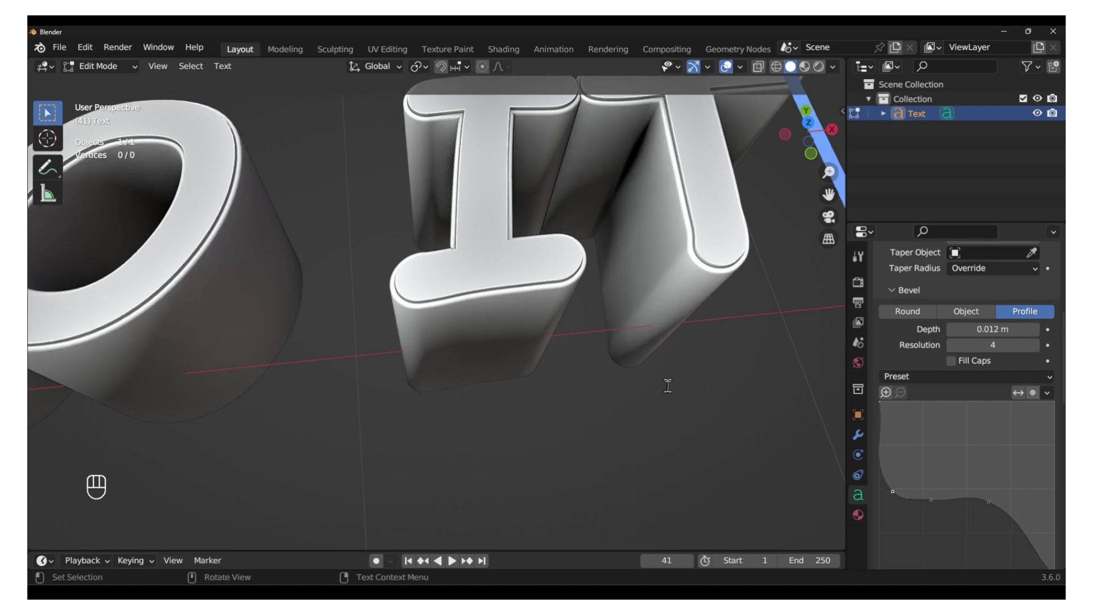
Step: Raise a profile curve point and check the ridged, stepped letter edges
mouse_move(500, 290)
middle_down()
mouse_move(589, 282)
mouse_move(530, 274)
mouse_move(675, 270)
middle_up()
scroll(675, 271, up, 4)
scroll(741, 268, down, 5)
scroll(734, 273, down, 4)
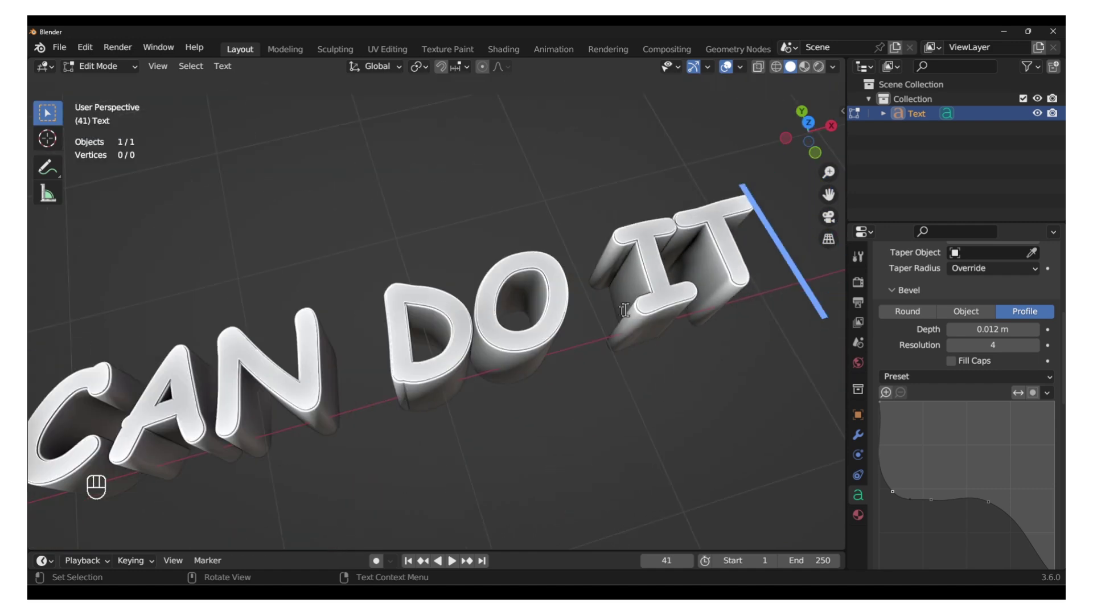
middle_drag(624, 308, 560, 332)
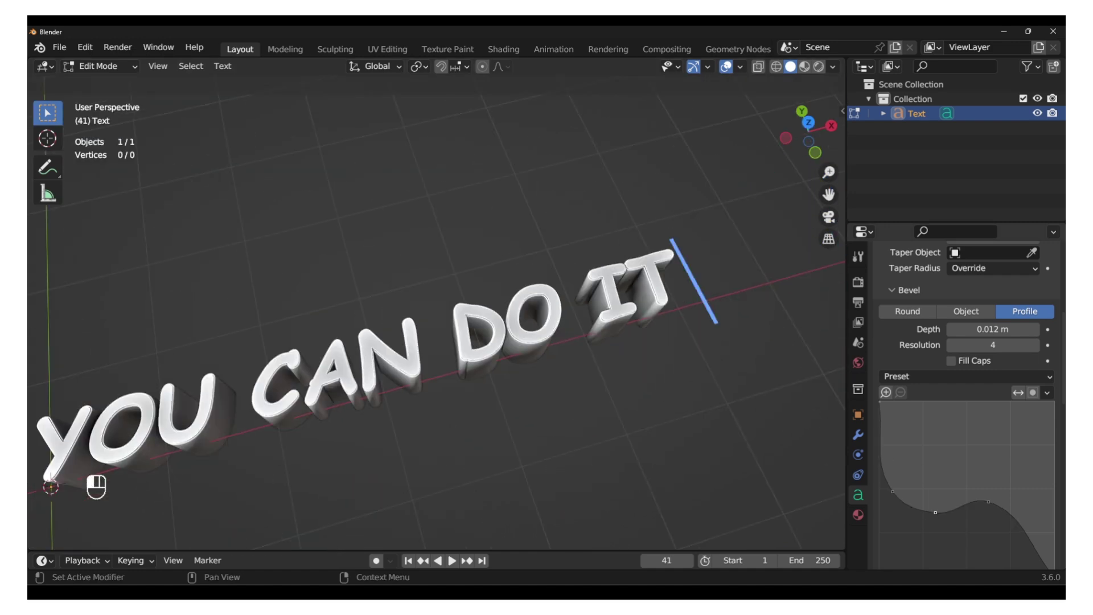
mouse_move(931, 500)
mouse_down()
mouse_move(948, 480)
mouse_move(939, 522)
mouse_up()
scroll(598, 306, up, 4)
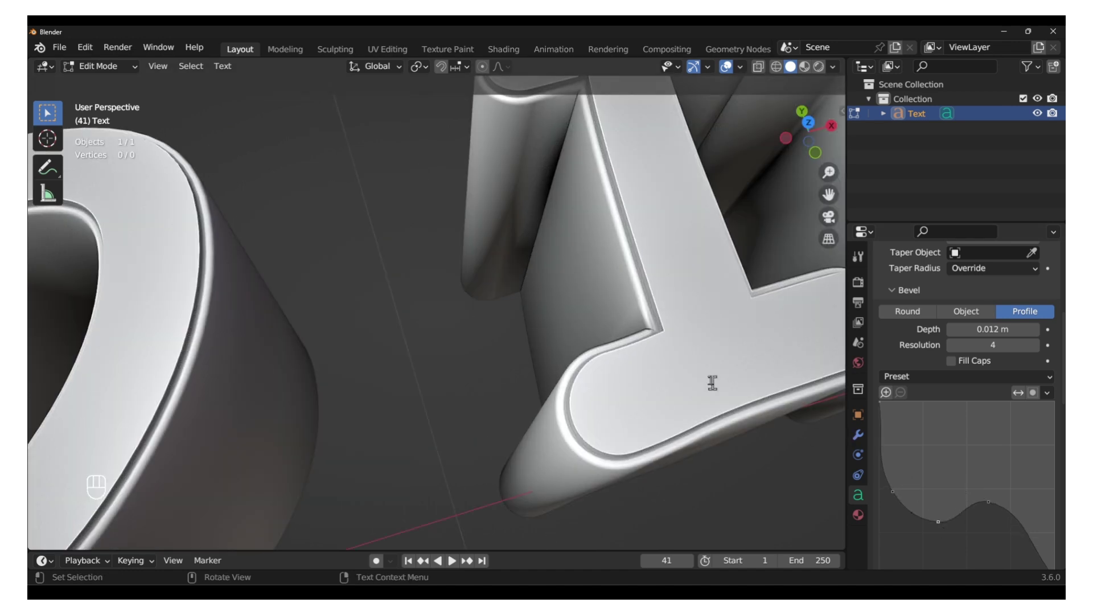
mouse_move(712, 382)
middle_down()
mouse_move(653, 288)
mouse_move(631, 325)
middle_up()
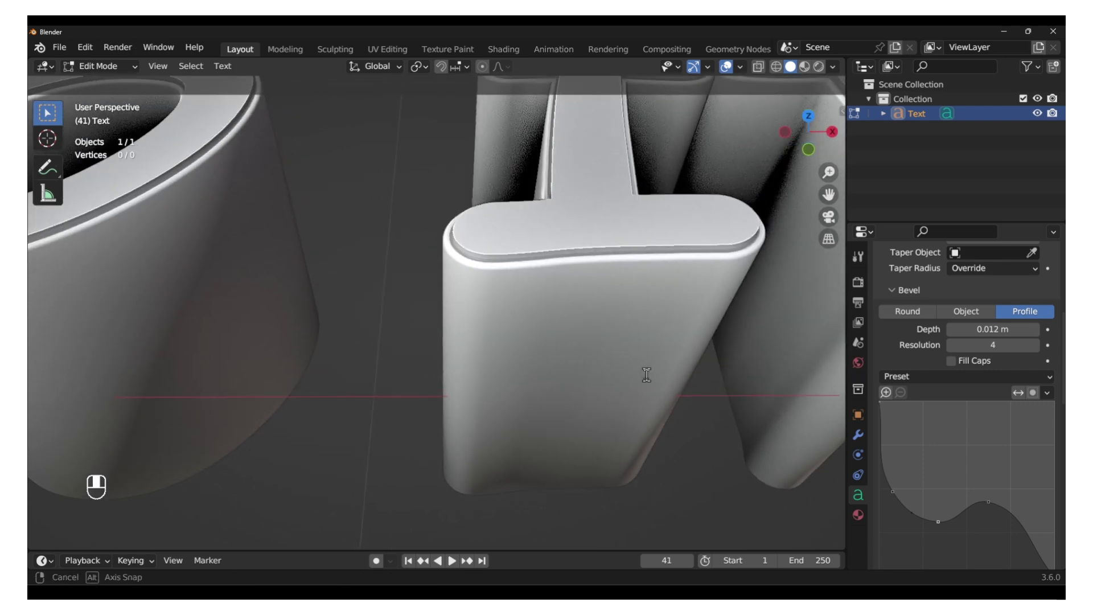
scroll(598, 308, down, 5)
scroll(483, 258, down, 4)
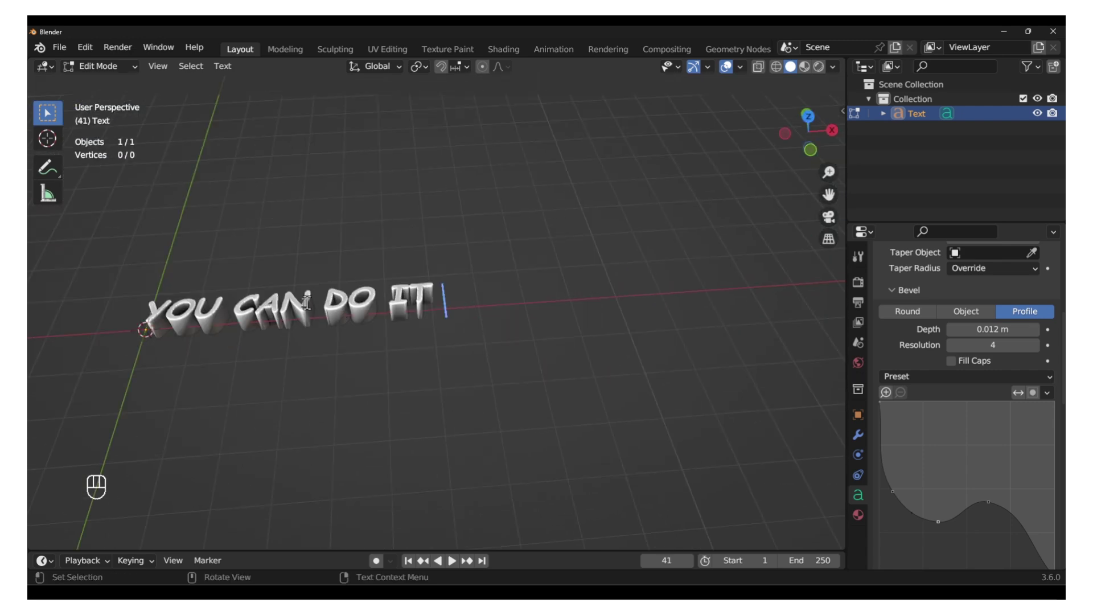
mouse_move(483, 258)
middle_down()
mouse_move(412, 285)
mouse_move(359, 239)
middle_up()
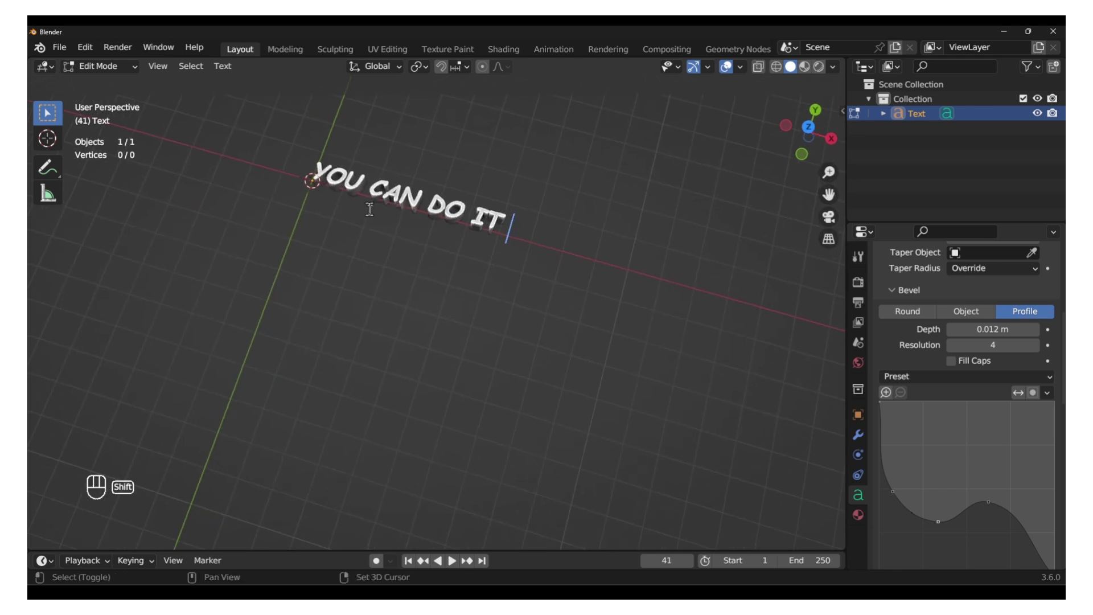
scroll(359, 214, up, 5)
mouse_move(480, 206)
middle_down()
mouse_move(452, 222)
mouse_move(478, 239)
mouse_move(472, 275)
middle_up()
Step: Convert the text to a mesh and inspect letter A's triangulated geometry in Edit Mode
key(Tab)
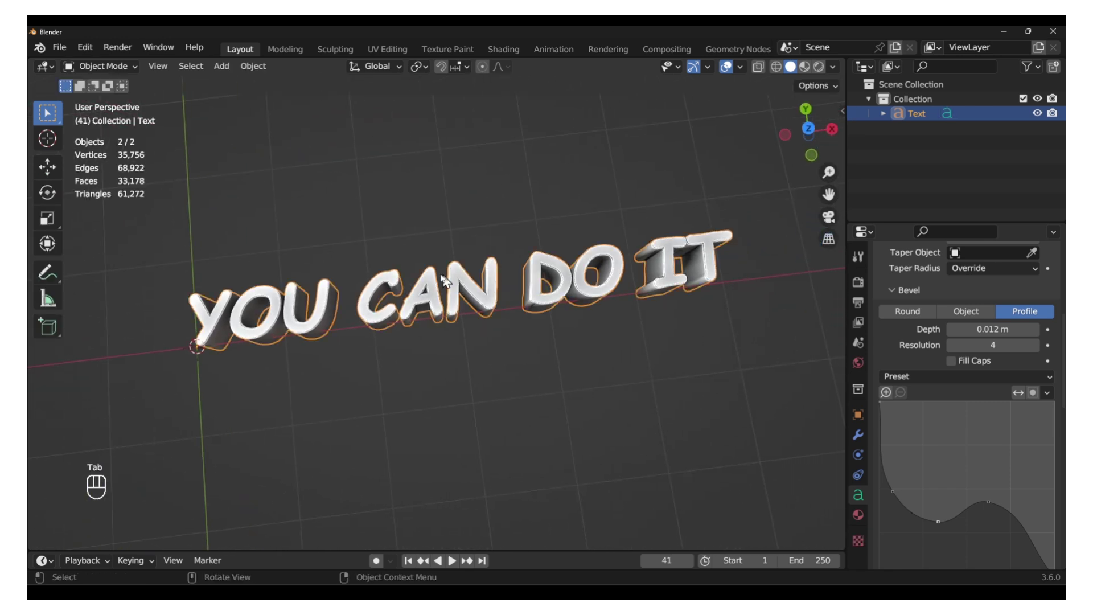
click(253, 66)
mouse_move(306, 494)
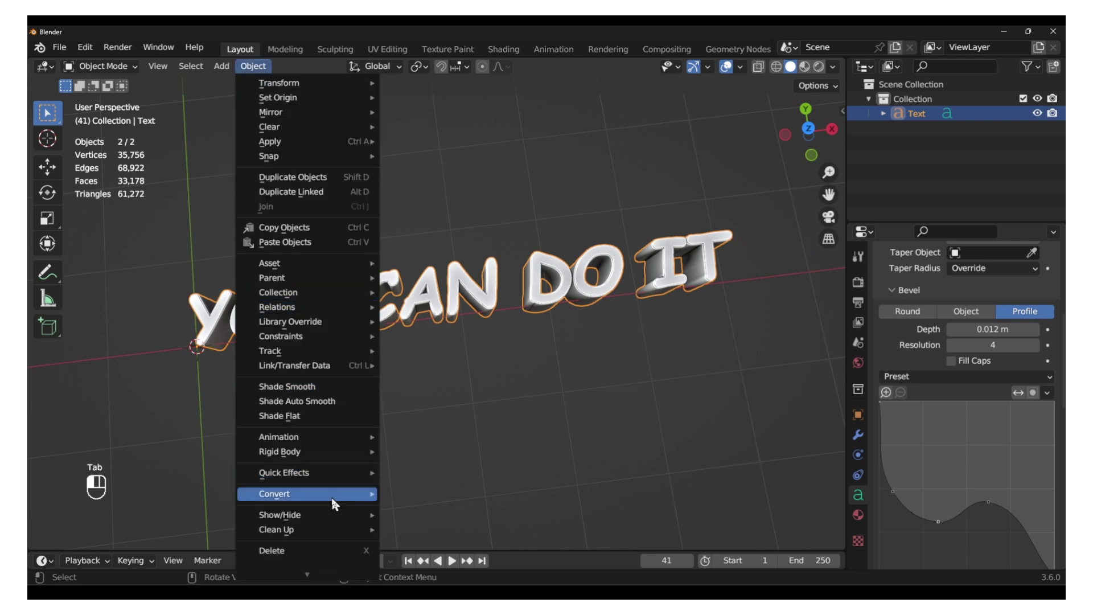
click(413, 446)
key(Tab)
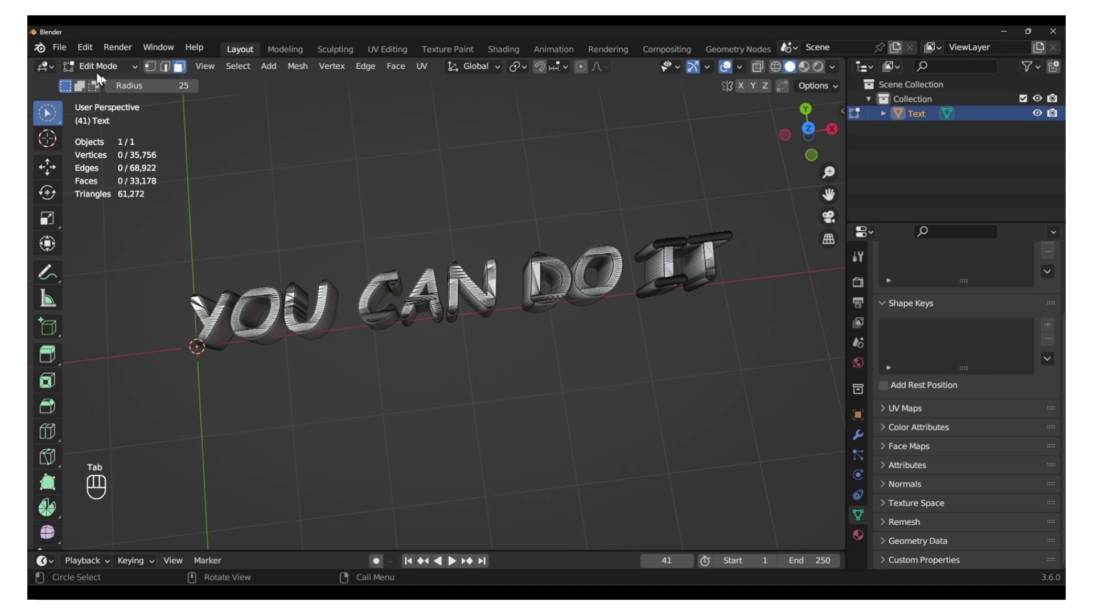
scroll(361, 254, up, 3)
click(430, 316)
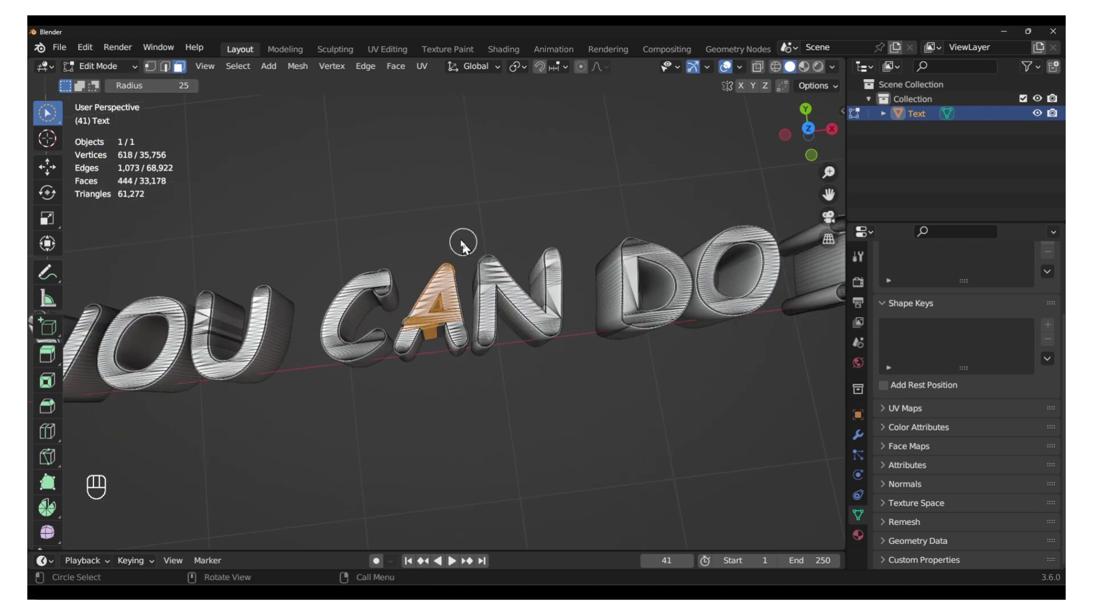
key(Tab)
key(Tab)
scroll(509, 297, up, 5)
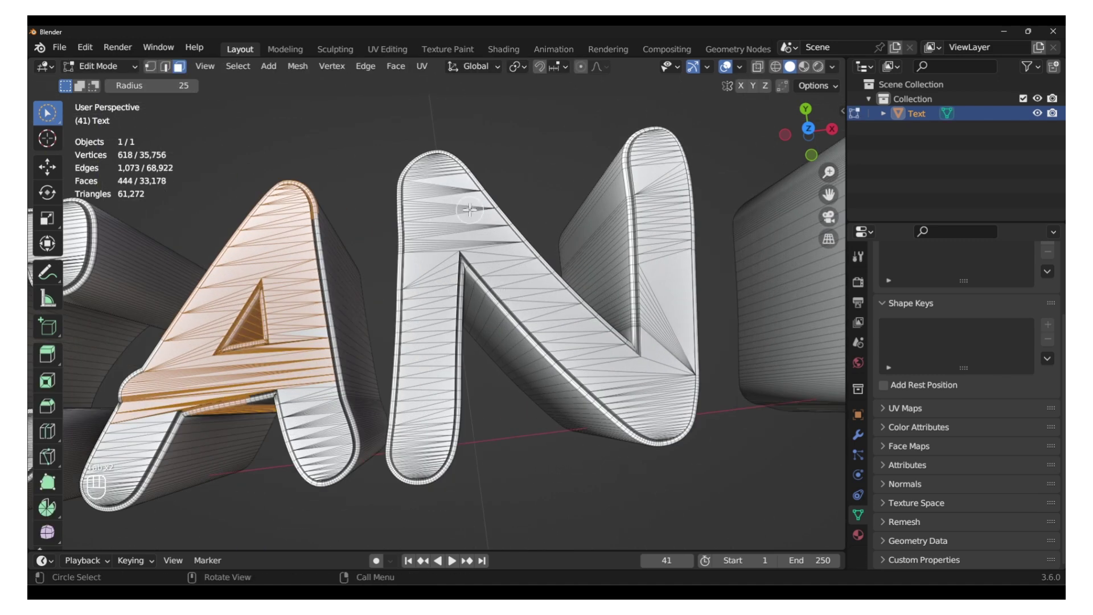
scroll(461, 265, down, 6)
key(Tab)
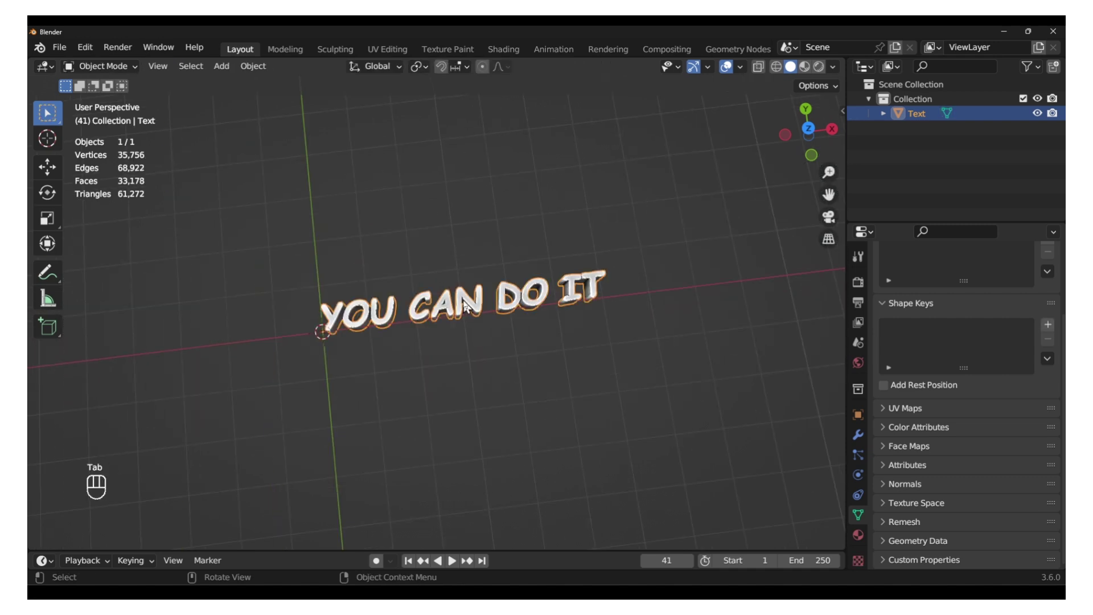
Step: Add a Remesh modifier with a 0.012 m voxel size
click(858, 435)
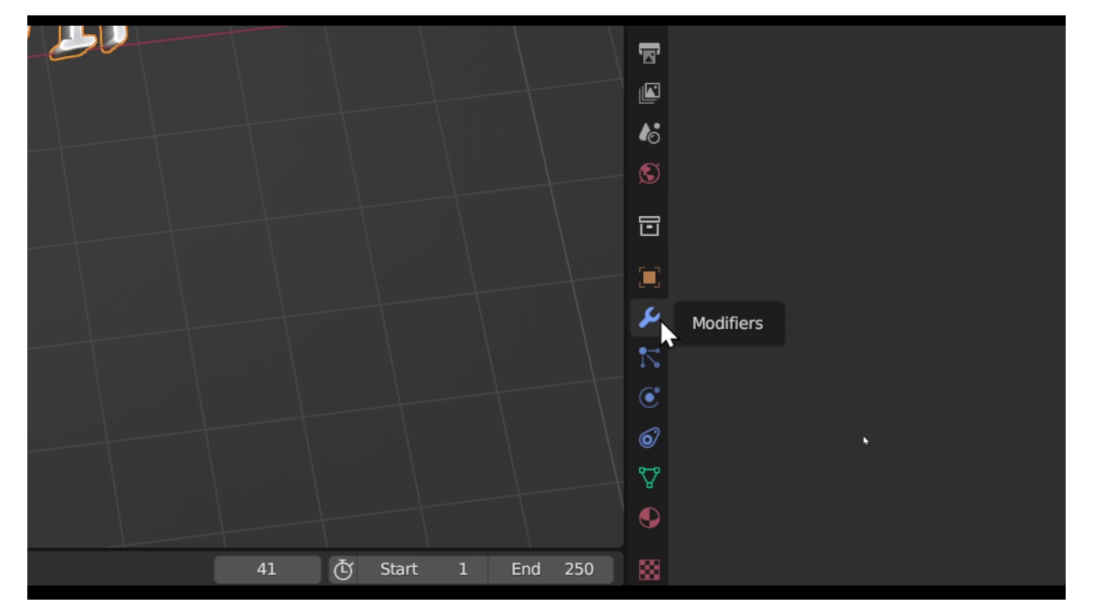
click(916, 282)
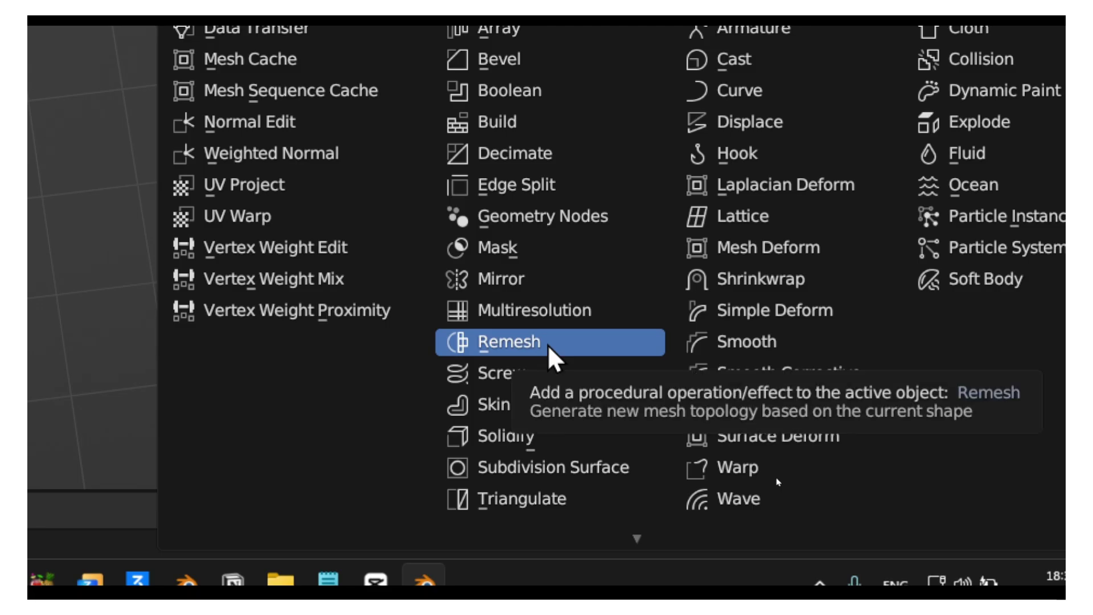
click(552, 351)
scroll(475, 305, up, 4)
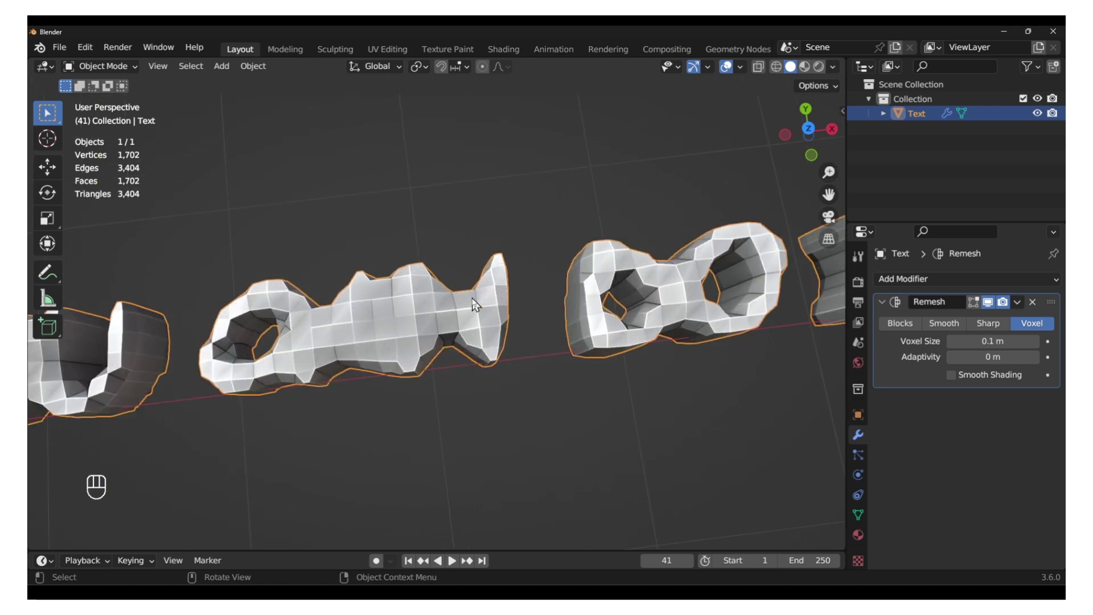
scroll(475, 304, down, 3)
scroll(474, 304, down, 2)
drag(992, 340, 914, 341)
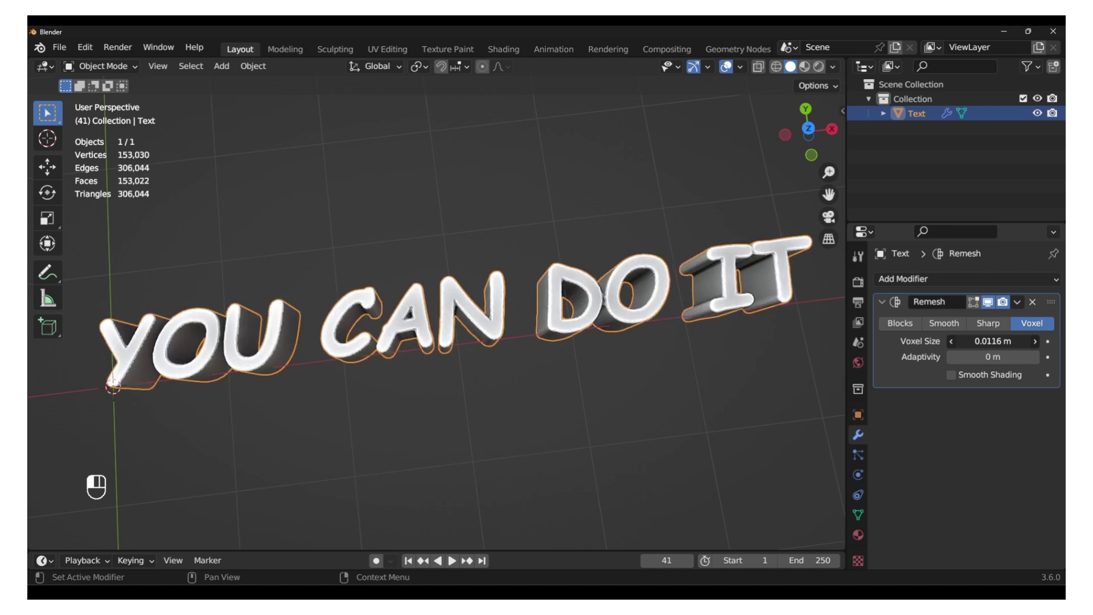
drag(914, 341, 915, 340)
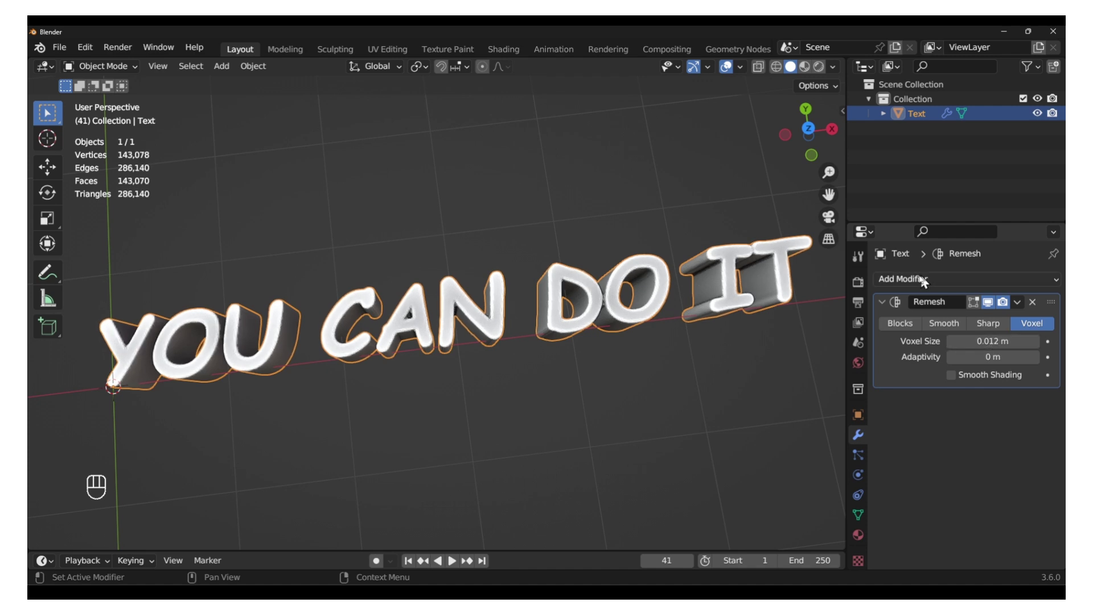
Step: Apply the Remesh modifier and view the even quad topology around CAN
click(1017, 302)
click(990, 315)
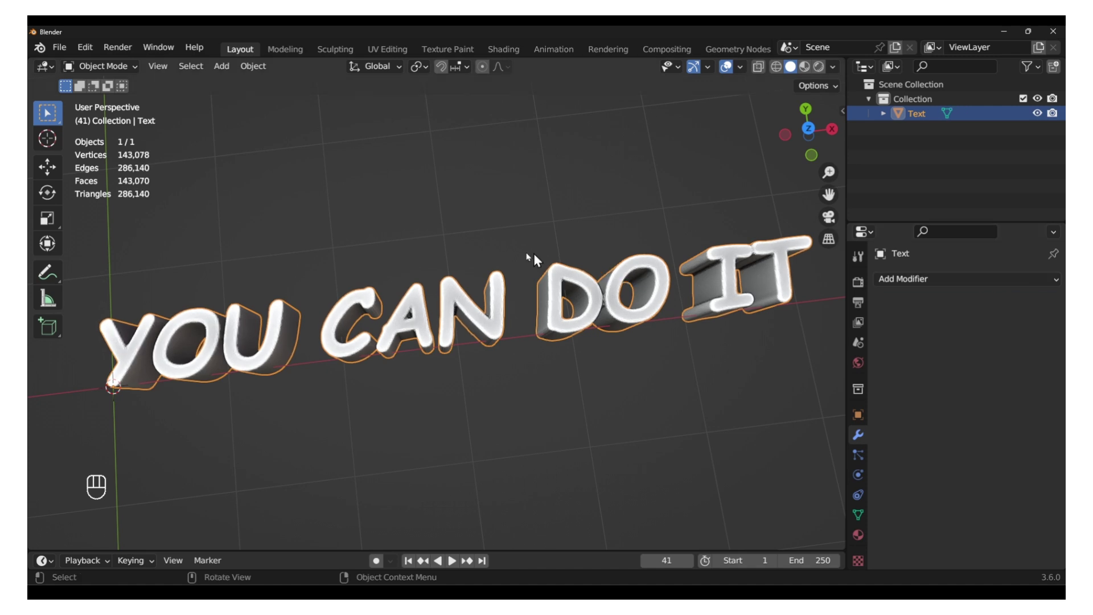
key(Tab)
scroll(427, 309, up, 5)
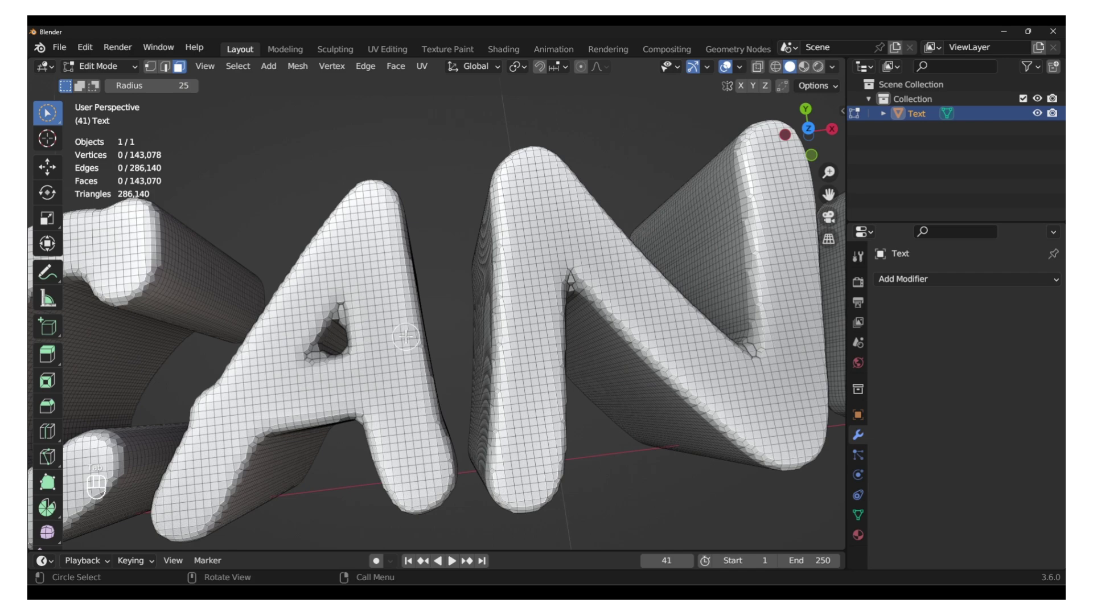
mouse_move(427, 309)
middle_down()
mouse_move(473, 312)
mouse_move(444, 325)
middle_up()
scroll(478, 317, down, 5)
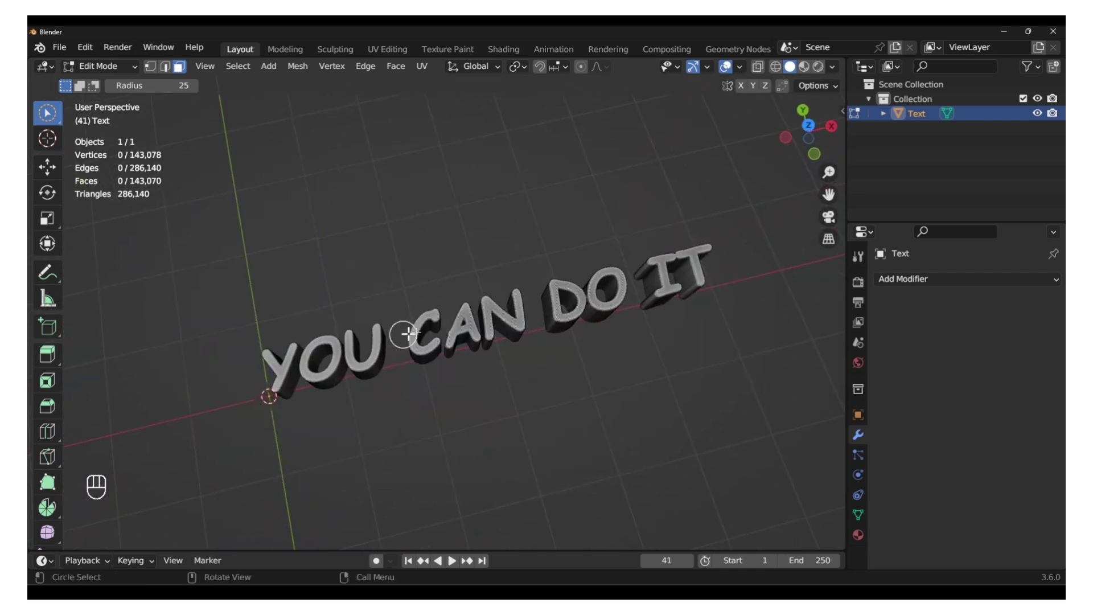
Step: Add a 0.26 m Bevel modifier and expand its Profile and Geometry subpanels
click(906, 279)
click(752, 334)
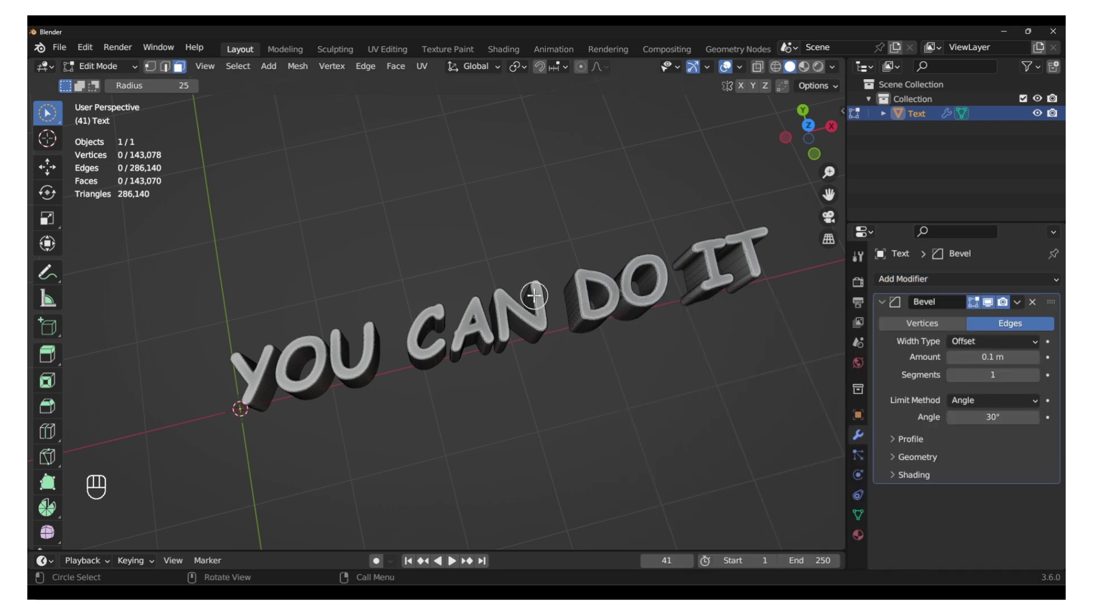
scroll(538, 295, up, 6)
middle_drag(564, 307, 666, 316)
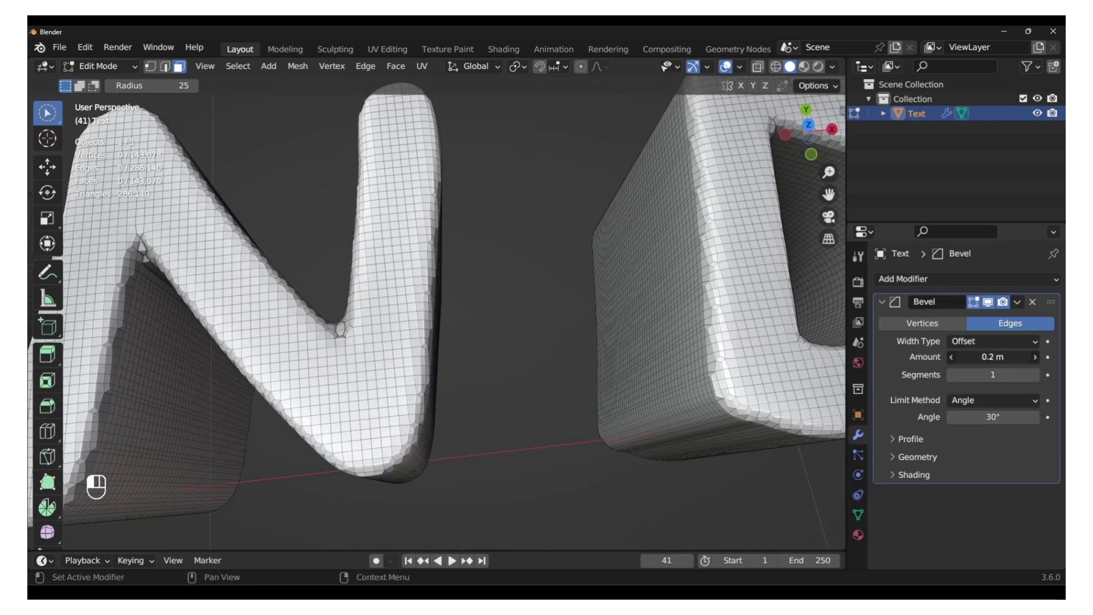
mouse_move(982, 357)
mouse_down()
mouse_move(992, 357)
mouse_move(988, 374)
mouse_move(1003, 375)
mouse_up()
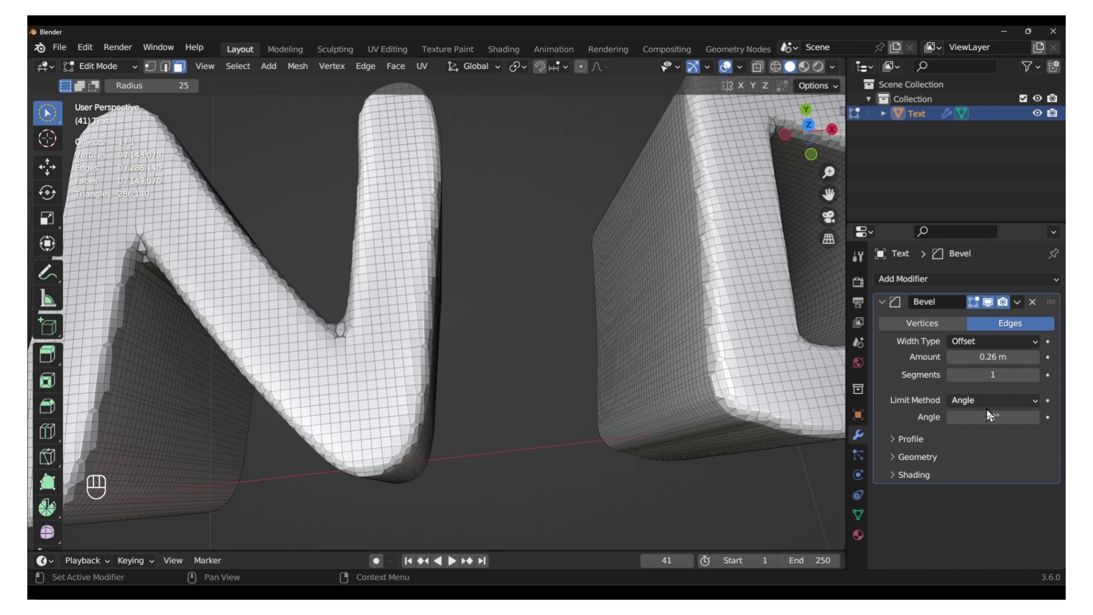
click(940, 440)
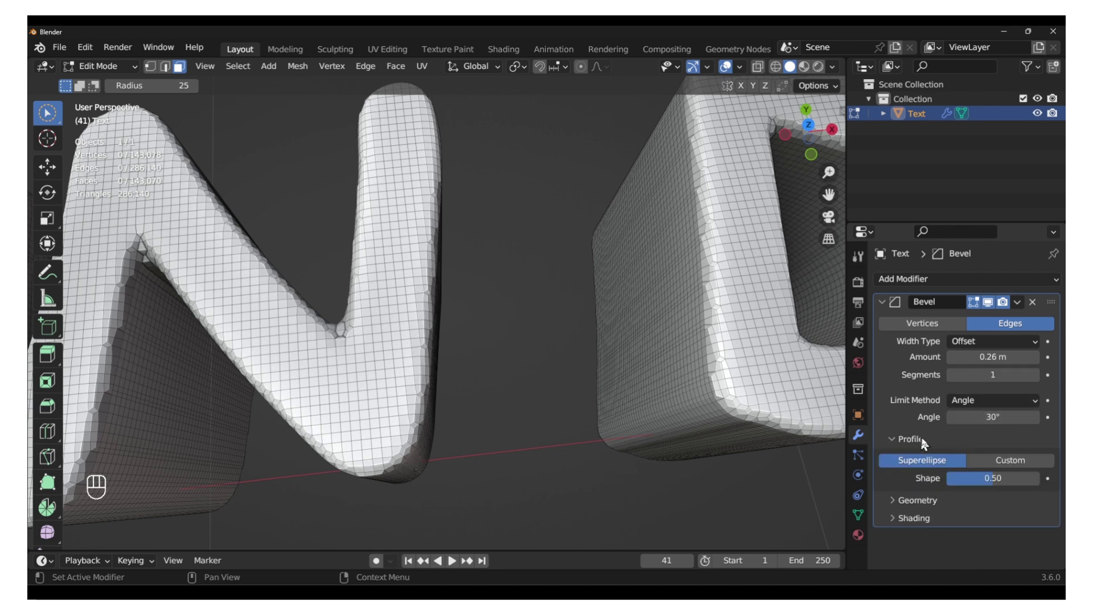
click(917, 503)
scroll(905, 508, down, 1)
scroll(918, 478, down, 1)
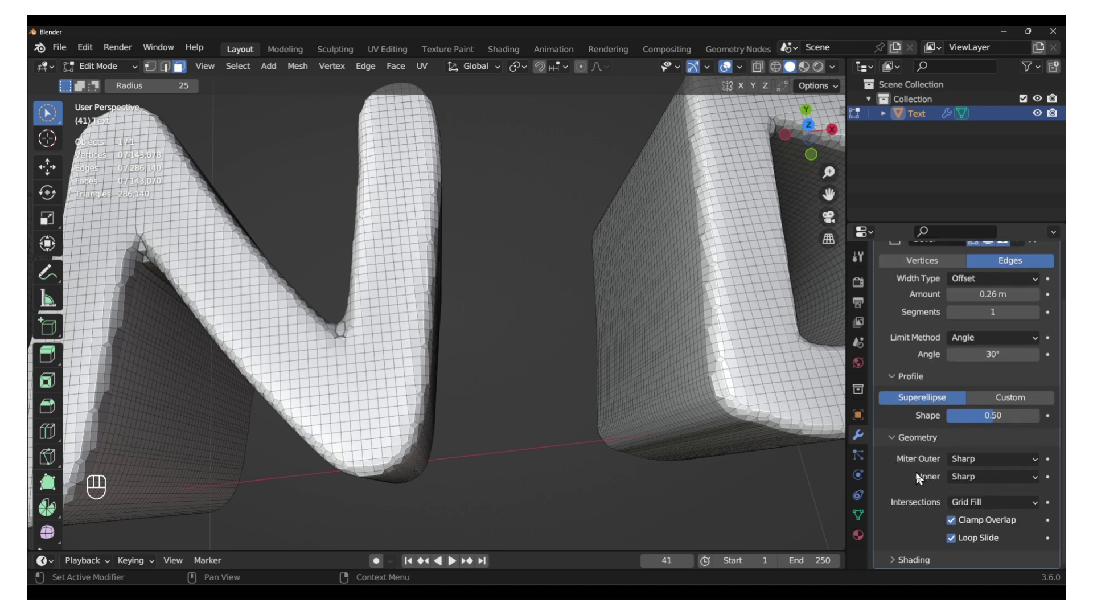
scroll(919, 478, up, 1)
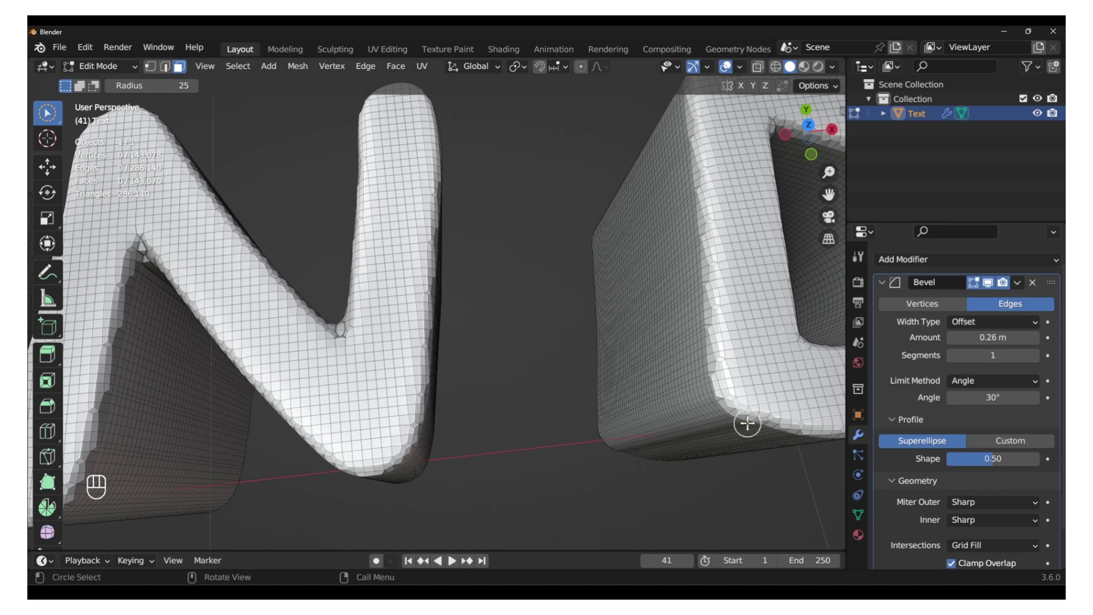